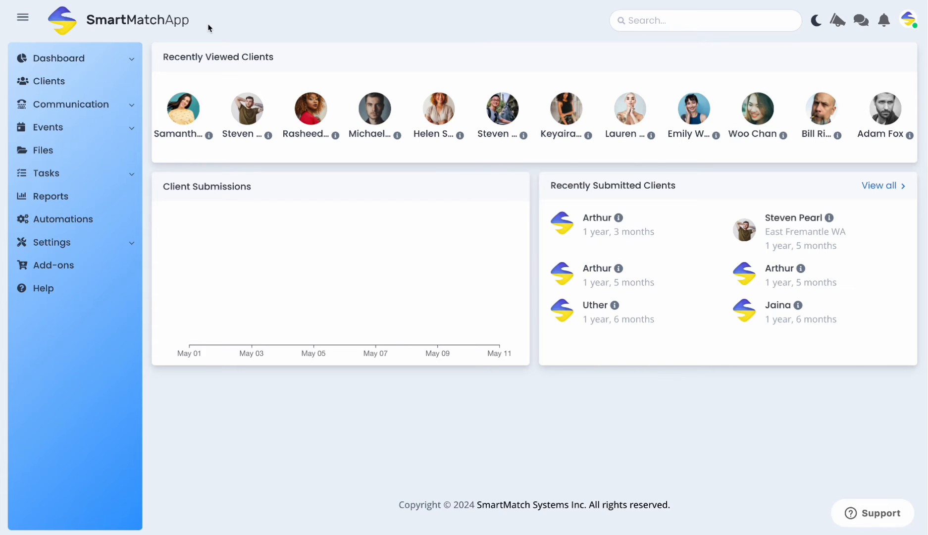
# Open the list of client submission forms in the settings.
pyautogui.click(65, 242)
pyautogui.click(59, 331)
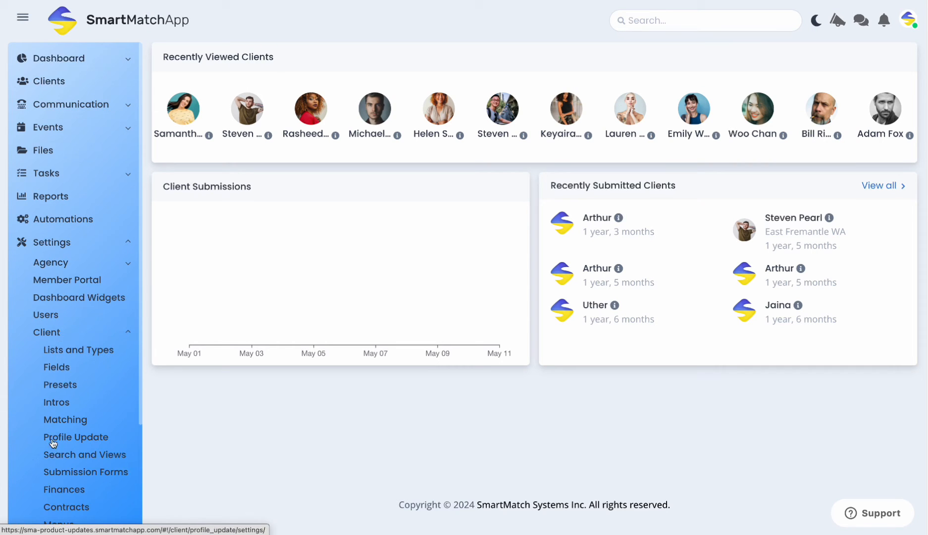
pyautogui.click(54, 474)
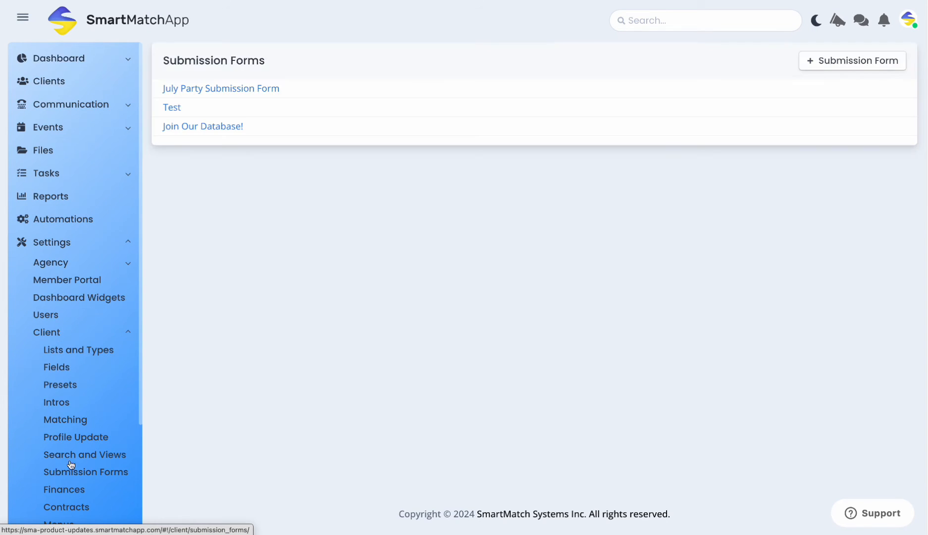
# Dismiss the new submission form dialog without saving and open the existing form Join Our Database! for configuration.
pyautogui.click(834, 62)
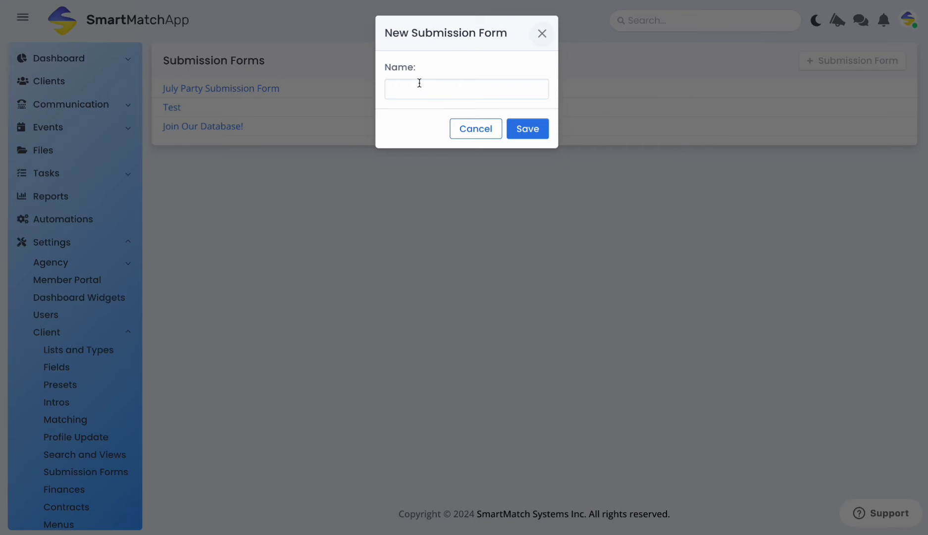
pyautogui.click(541, 33)
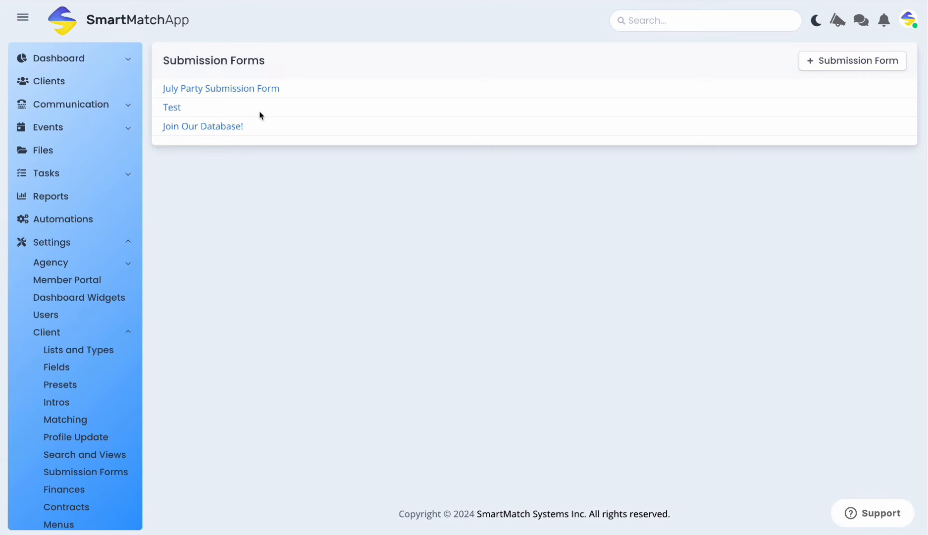
pyautogui.click(234, 126)
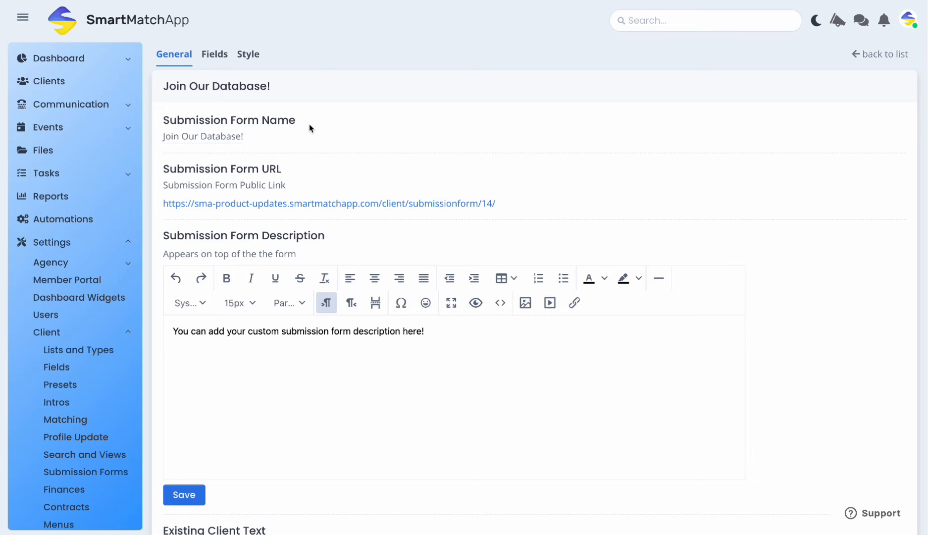
# Review the form's general settings for name, public URL and description.
pyautogui.moveTo(160, 120); pyautogui.dragTo(326, 121)
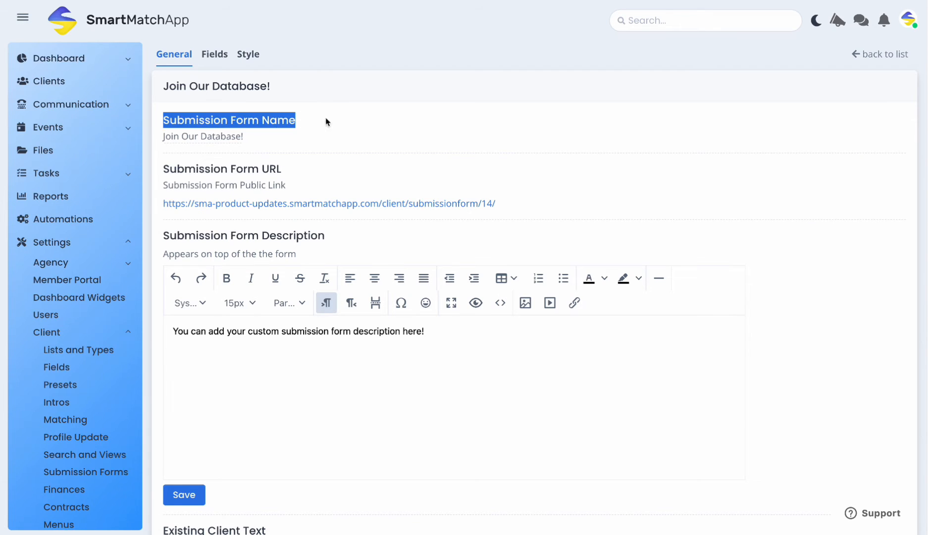
pyautogui.moveTo(164, 234); pyautogui.dragTo(364, 241)
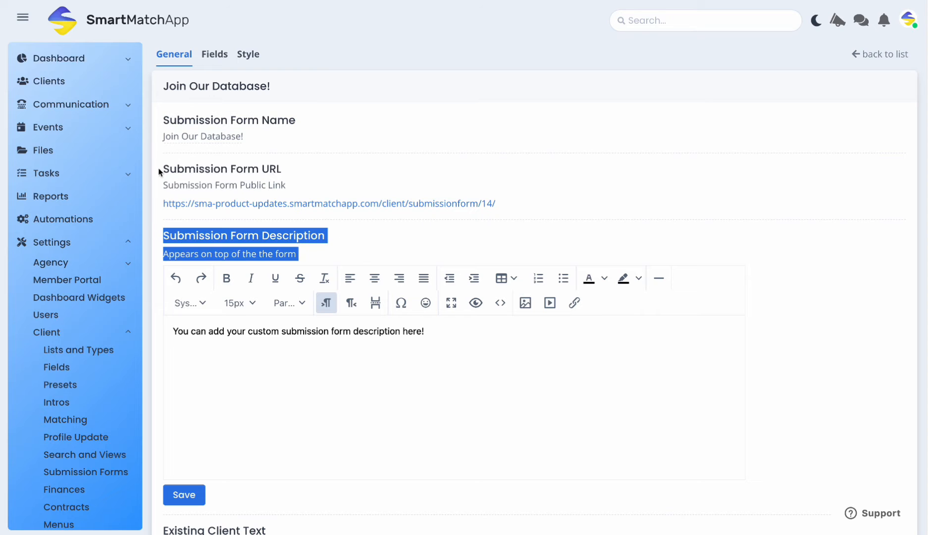
pyautogui.moveTo(159, 172); pyautogui.dragTo(348, 170)
pyautogui.click(348, 170)
pyautogui.scroll(-7, 345, 234)
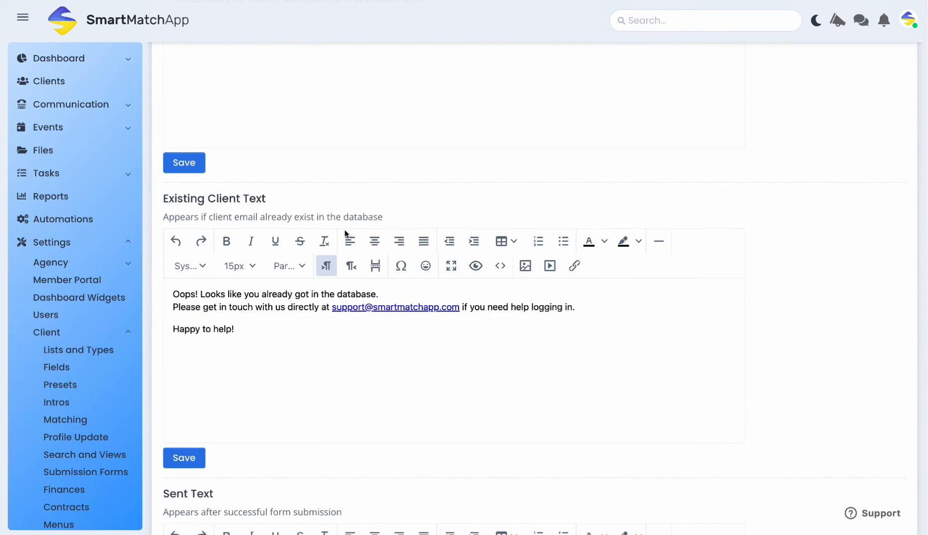
# Examine the Existing Client Text section and its message for emails that already exist in the database.
pyautogui.moveTo(162, 189); pyautogui.dragTo(325, 189)
pyautogui.click(328, 189)
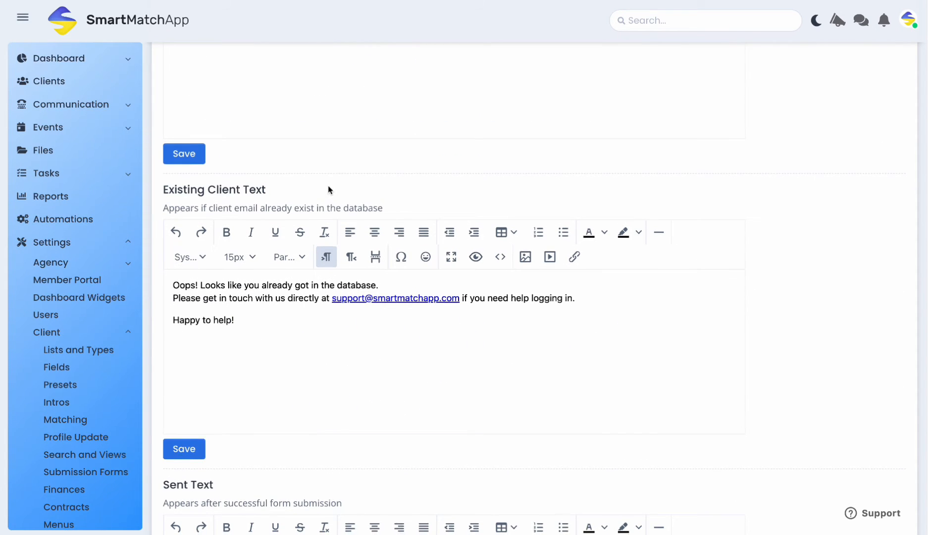
pyautogui.scroll(5, 328, 190)
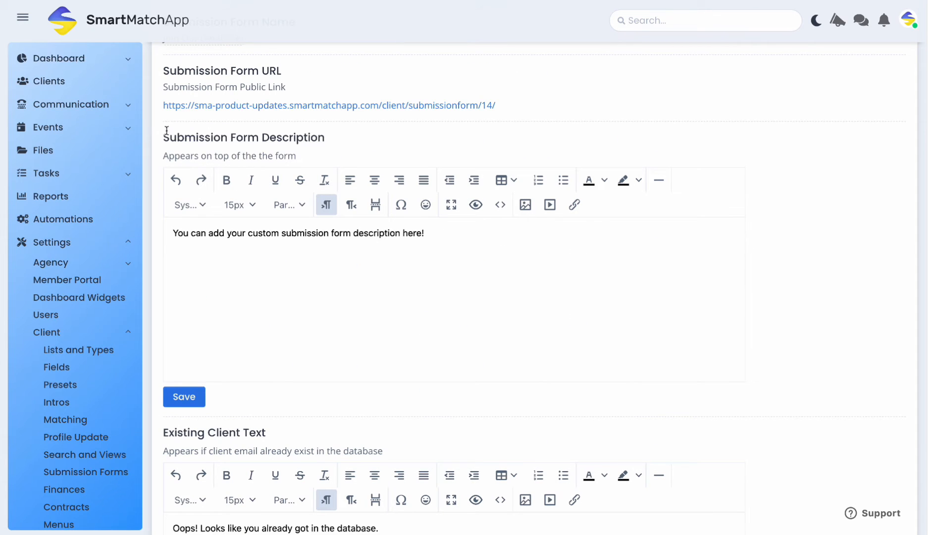
pyautogui.scroll(-7, 172, 145)
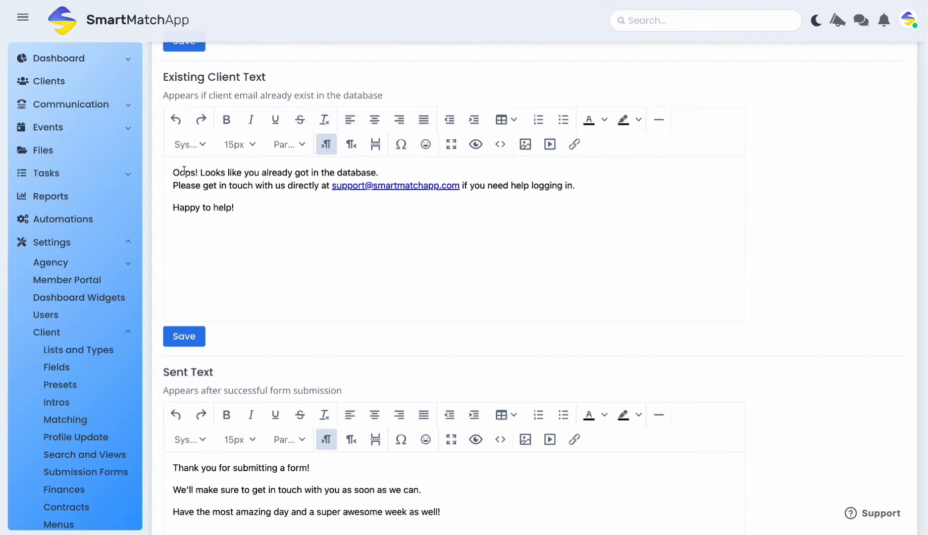
pyautogui.scroll(1, 187, 175)
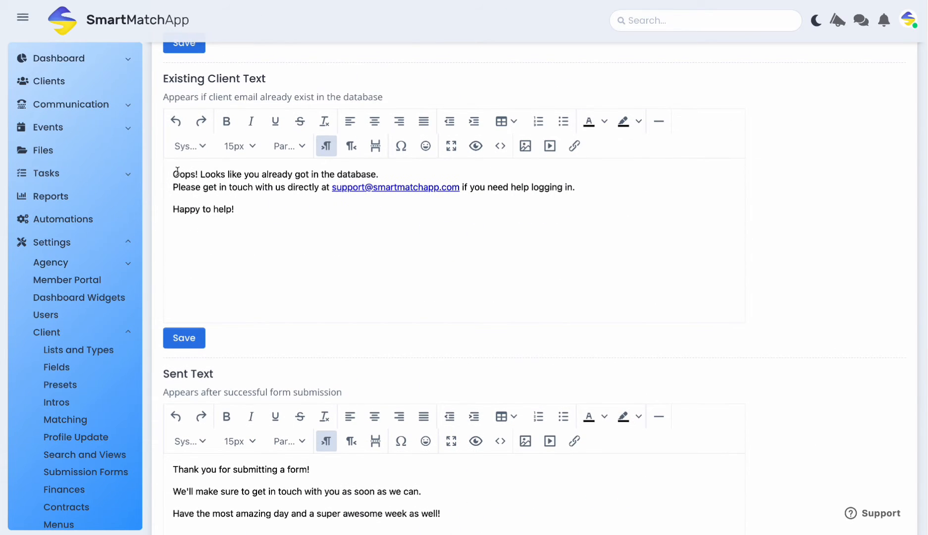
pyautogui.click(171, 168)
pyautogui.moveTo(171, 174); pyautogui.dragTo(235, 209)
pyautogui.click(299, 239)
# Look at the Sent Text section for the message that appears after a successful submission.
pyautogui.scroll(-6, 149, 317)
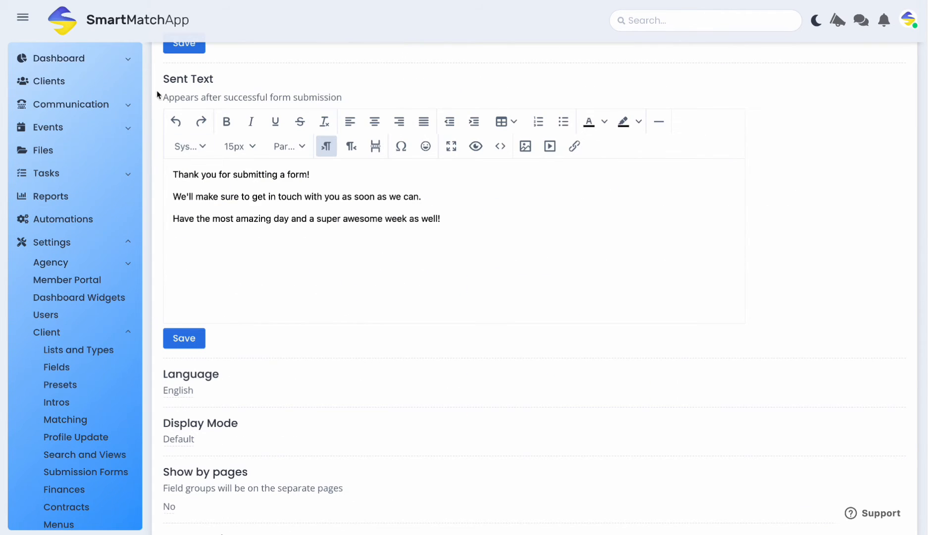
pyautogui.moveTo(161, 79); pyautogui.dragTo(227, 81)
pyautogui.click(296, 90)
# Look through the language options available for the submission form without changing the selection.
pyautogui.scroll(-1, 351, 134)
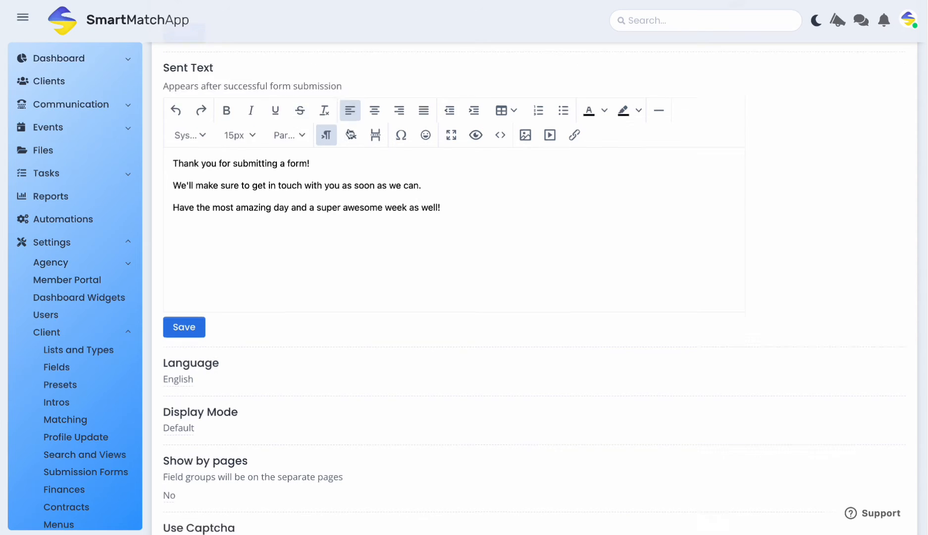
pyautogui.scroll(-5, 350, 134)
pyautogui.click(177, 114)
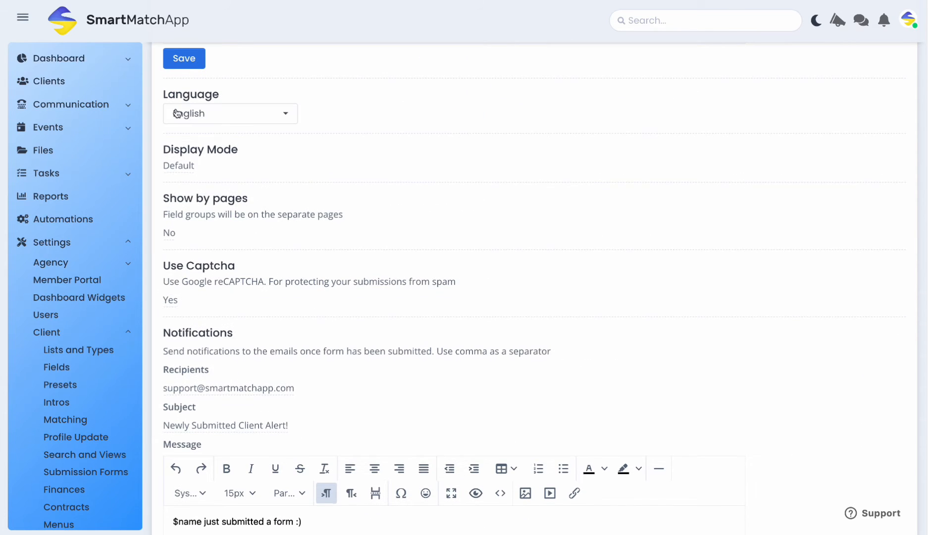
pyautogui.click(188, 115)
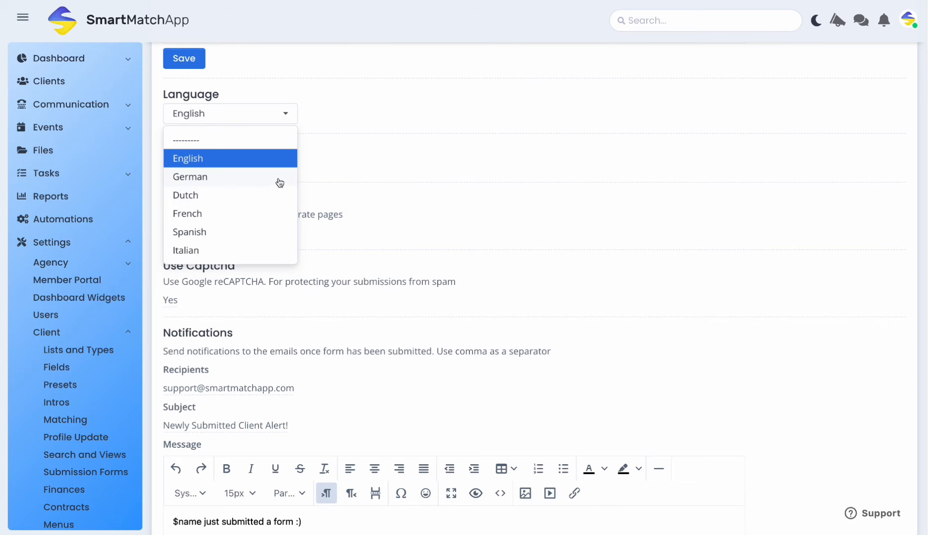
pyautogui.click(262, 62)
# View the form's Display Mode options and leave the selection as it is.
pyautogui.click(187, 159)
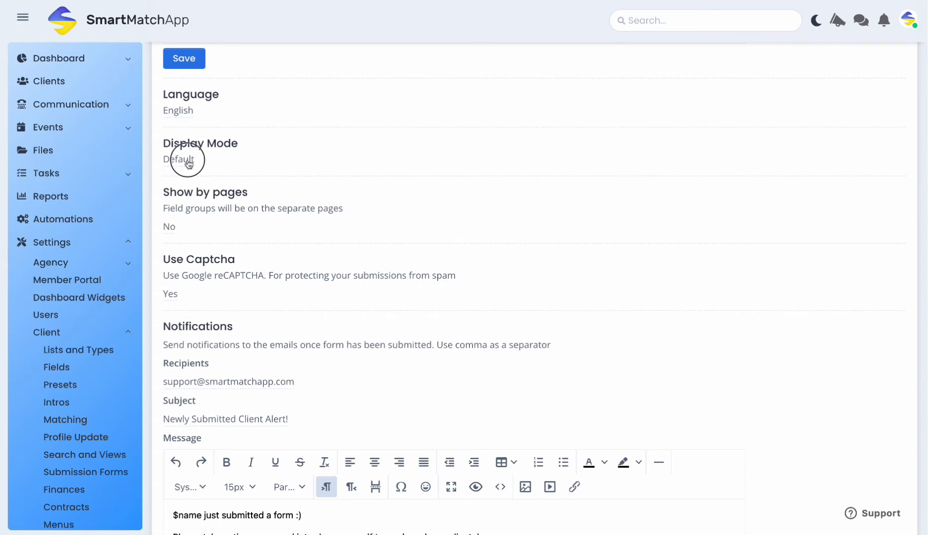
pyautogui.click(188, 163)
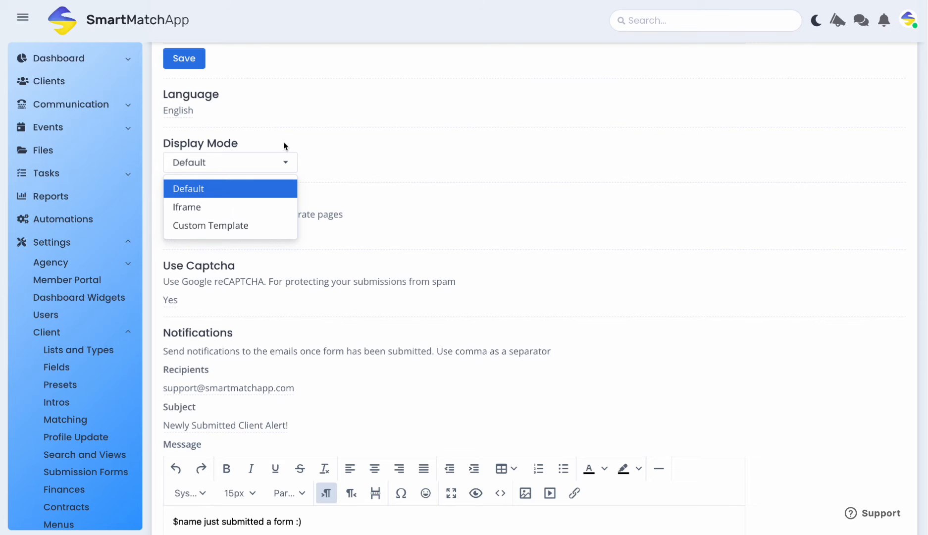
pyautogui.click(283, 143)
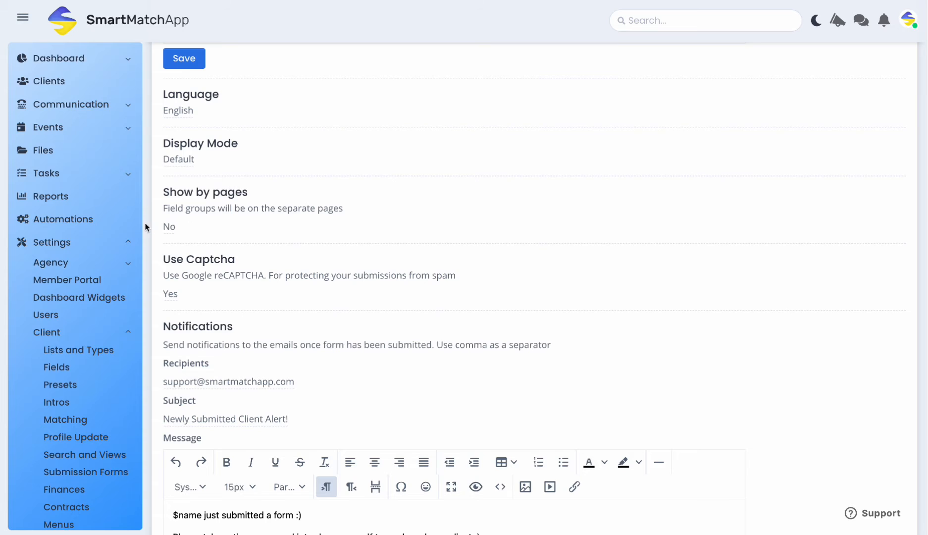
# Check the options for showing field groups by pages and the Use Captcha setting without changing either.
pyautogui.click(171, 229)
pyautogui.click(173, 230)
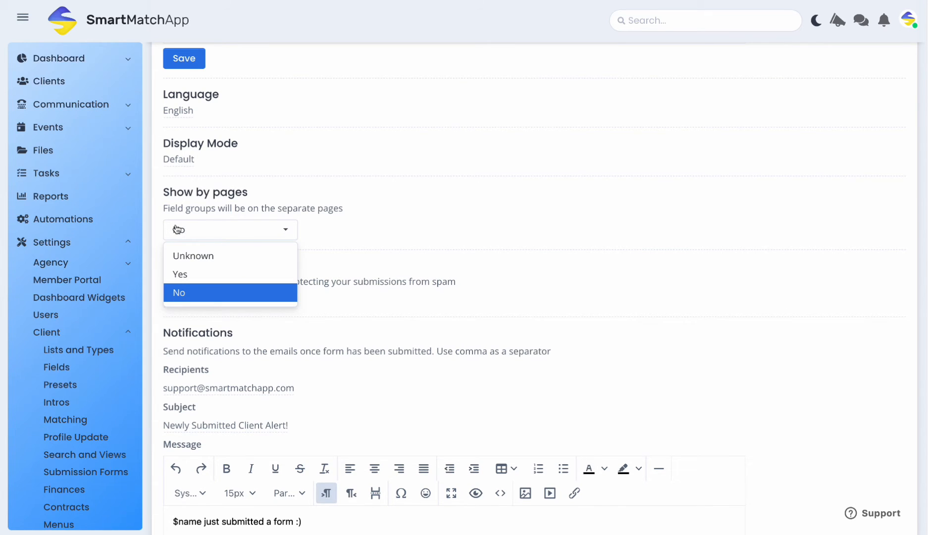
pyautogui.click(176, 229)
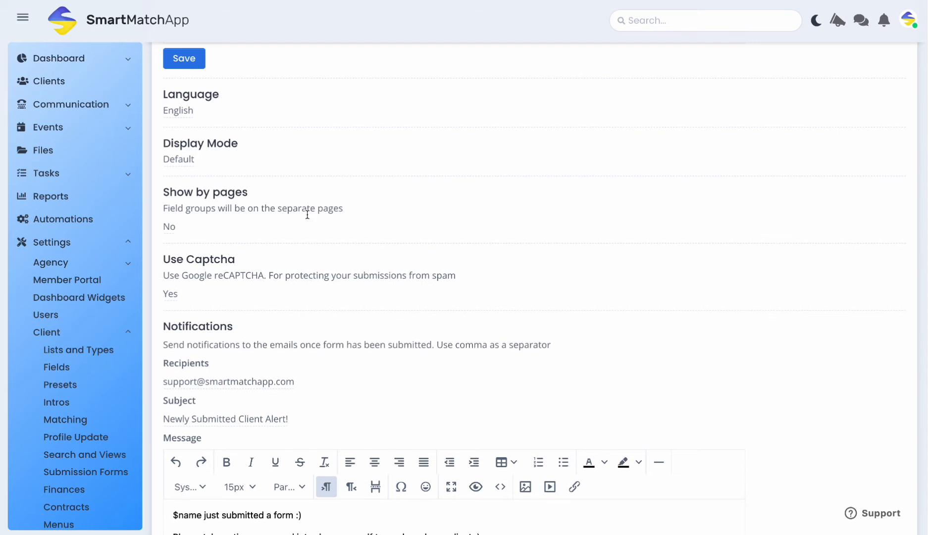
pyautogui.click(174, 297)
pyautogui.click(174, 297)
pyautogui.click(350, 262)
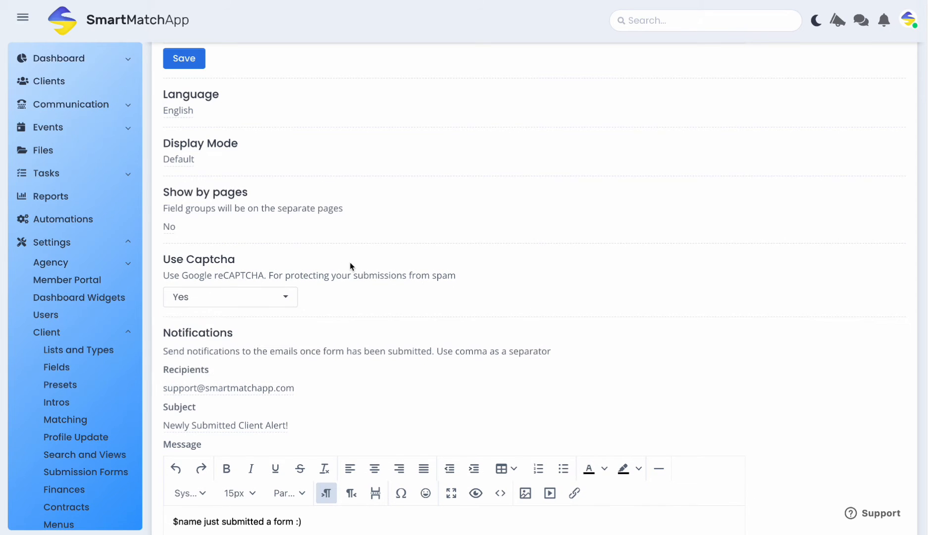
# Review the Notifications section's recipients and subject, and view the available field shortcodes for the message.
pyautogui.scroll(-2, 350, 264)
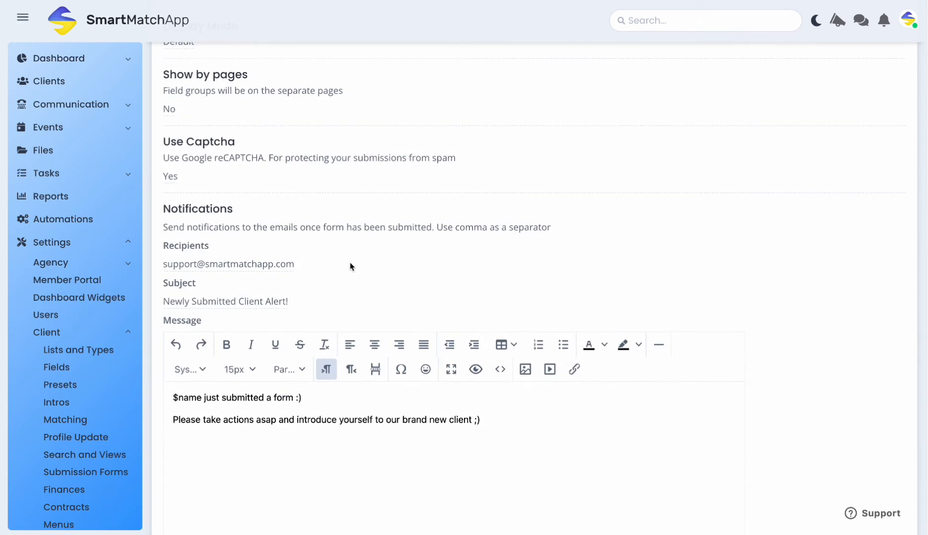
pyautogui.scroll(-2, 350, 263)
pyautogui.moveTo(154, 102); pyautogui.dragTo(242, 99)
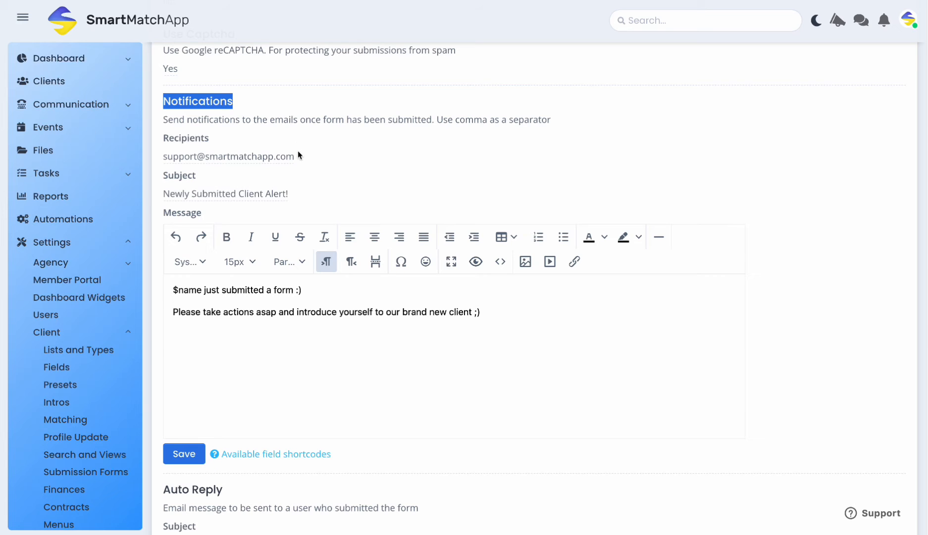
pyautogui.moveTo(294, 156); pyautogui.dragTo(163, 164)
pyautogui.click(373, 187)
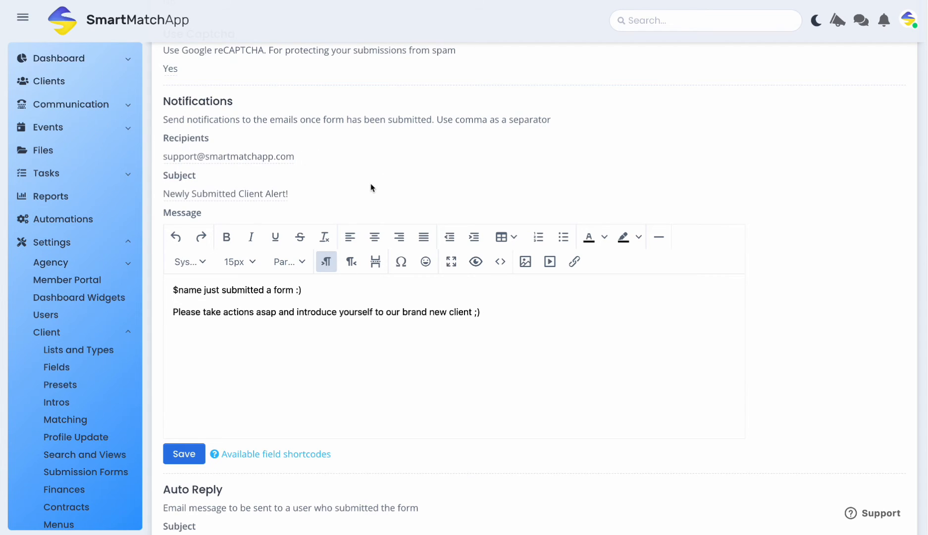
pyautogui.moveTo(312, 198); pyautogui.dragTo(161, 194)
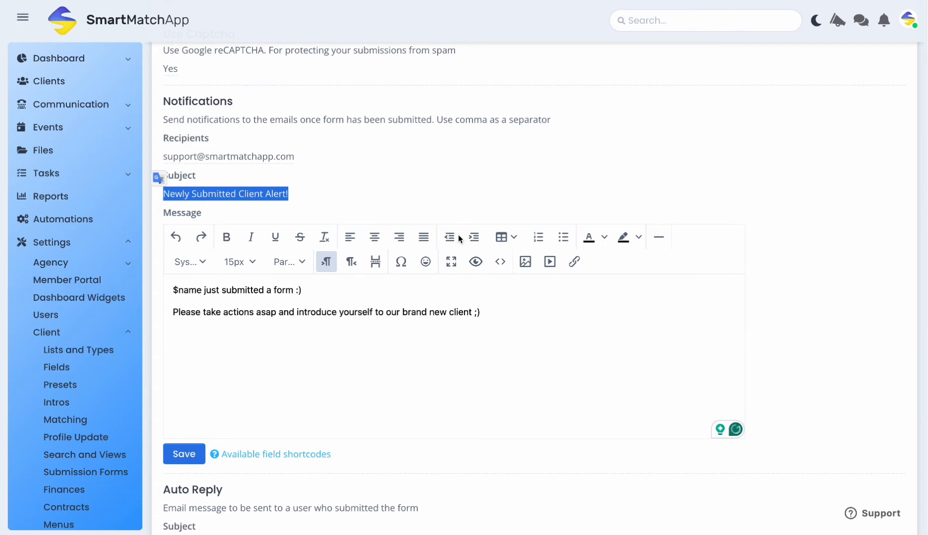
pyautogui.click(466, 202)
pyautogui.click(284, 452)
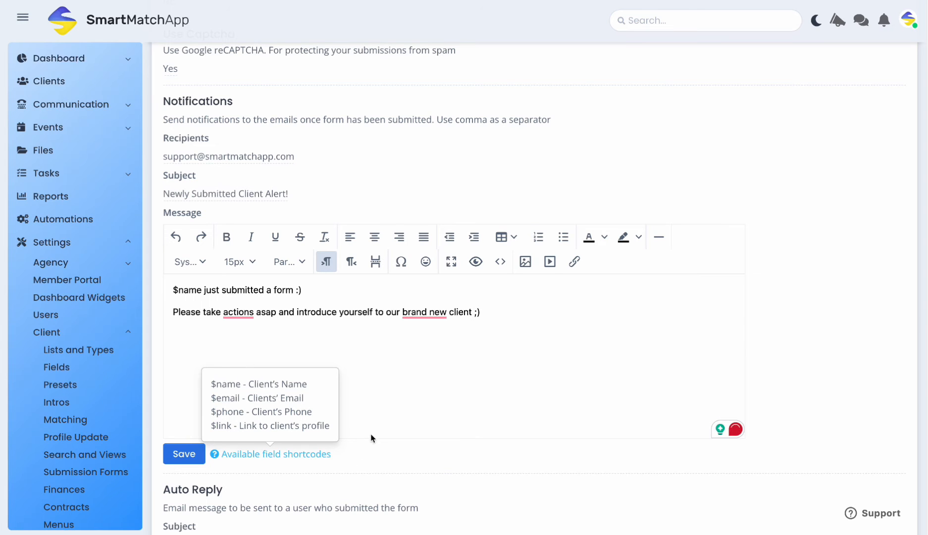
# Examine the Auto Reply section with the email subject and message sent to the person who submitted the form.
pyautogui.scroll(-6, 442, 447)
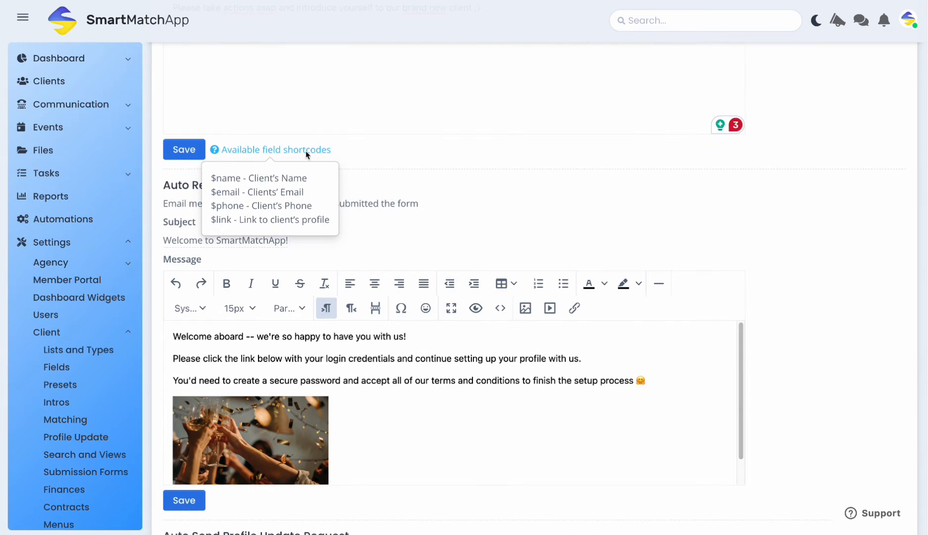
pyautogui.scroll(-3, 418, 195)
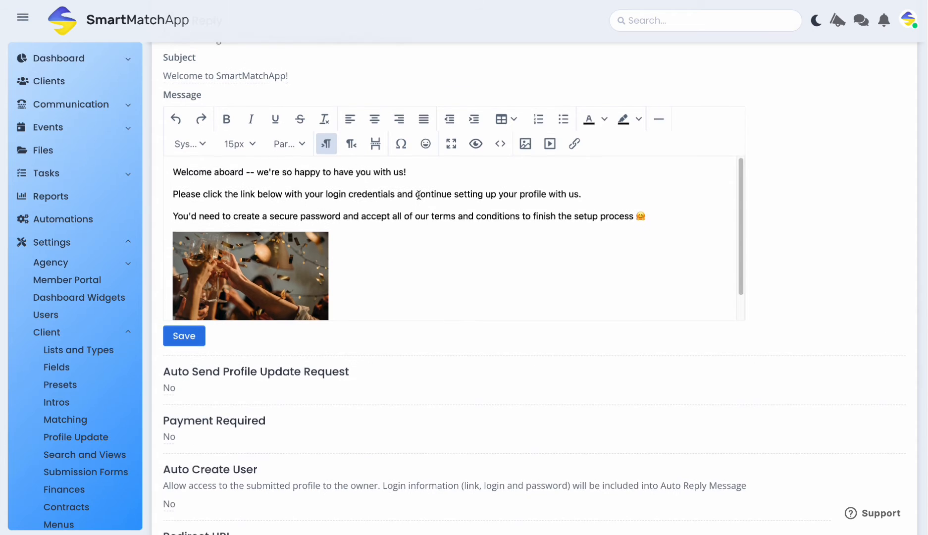
pyautogui.scroll(1, 418, 195)
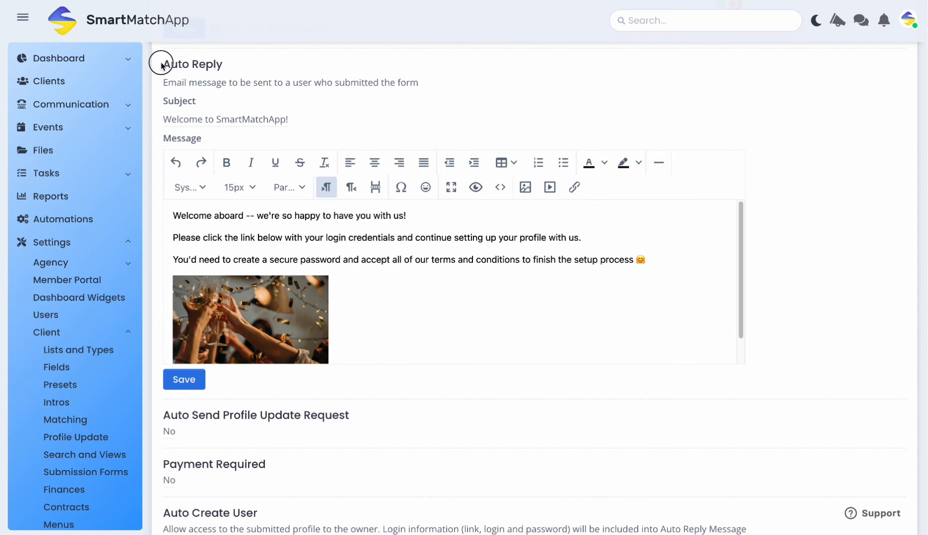
pyautogui.moveTo(161, 65); pyautogui.dragTo(294, 68)
pyautogui.click(320, 68)
# Check the Auto Send Profile Update Request setting without changing its value.
pyautogui.scroll(-5, 488, 158)
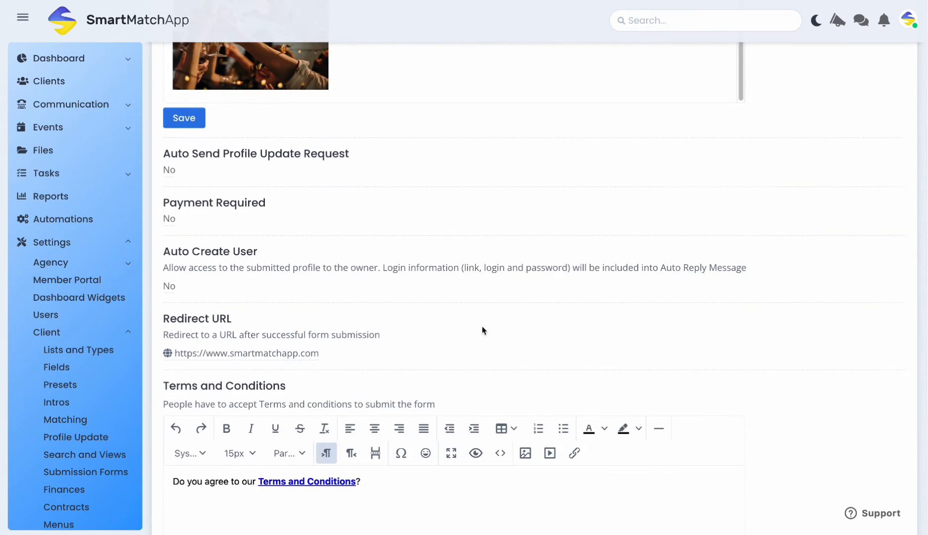
pyautogui.scroll(-1, 476, 297)
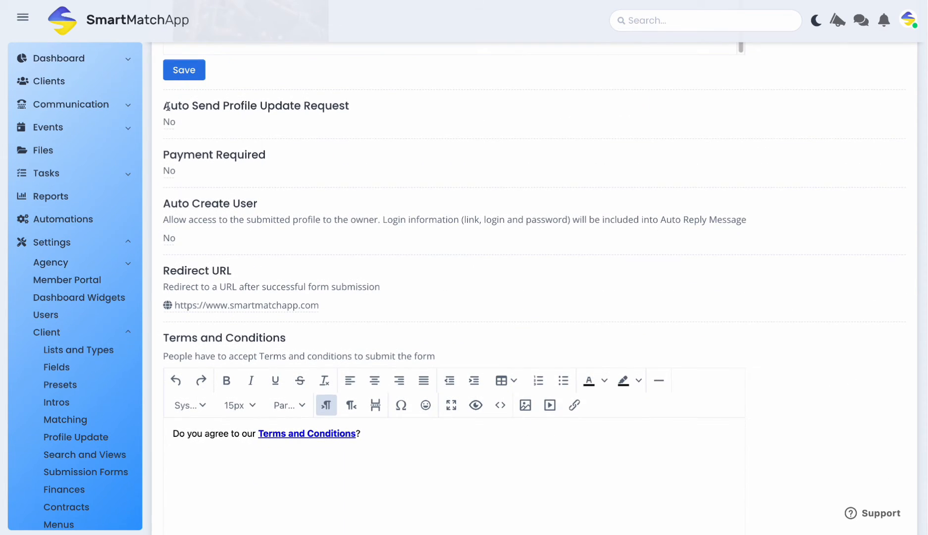
pyautogui.moveTo(168, 106); pyautogui.dragTo(388, 114)
pyautogui.click(387, 114)
pyautogui.click(171, 124)
pyautogui.click(392, 131)
# Set Payment Required to Yes and review the form's payment price and payment method settings.
pyautogui.moveTo(164, 154); pyautogui.dragTo(310, 159)
pyautogui.click(311, 162)
pyautogui.click(172, 171)
pyautogui.click(206, 177)
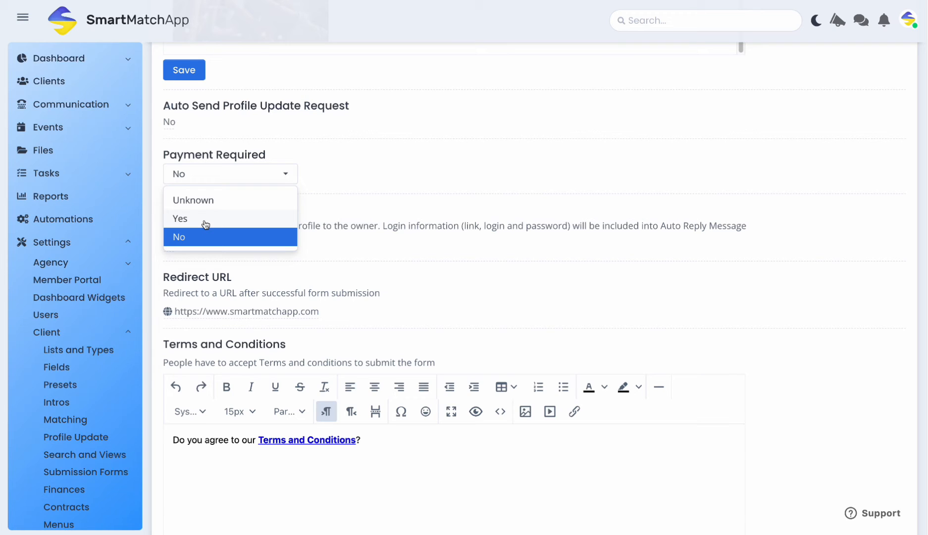
pyautogui.click(205, 221)
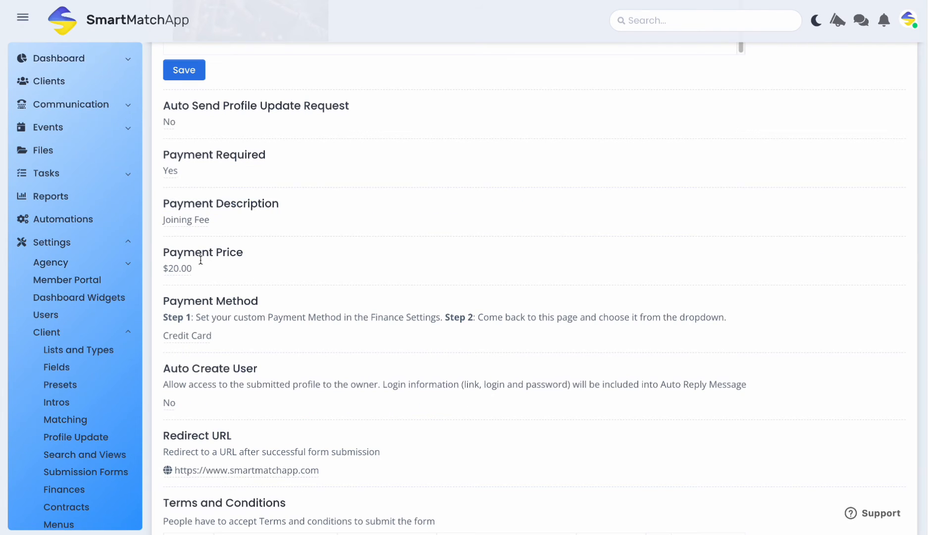
pyautogui.moveTo(155, 256); pyautogui.dragTo(261, 249)
pyautogui.moveTo(164, 303); pyautogui.dragTo(275, 302)
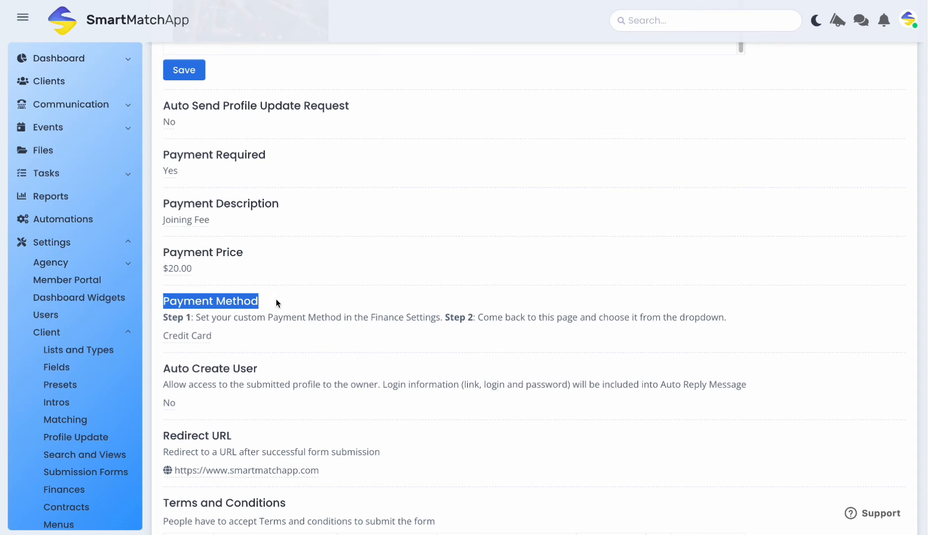
# Set Auto Create User to Yes so submitters get login access to their submitted profile.
pyautogui.click(311, 299)
pyautogui.scroll(-5, 310, 298)
pyautogui.scroll(-1, 311, 296)
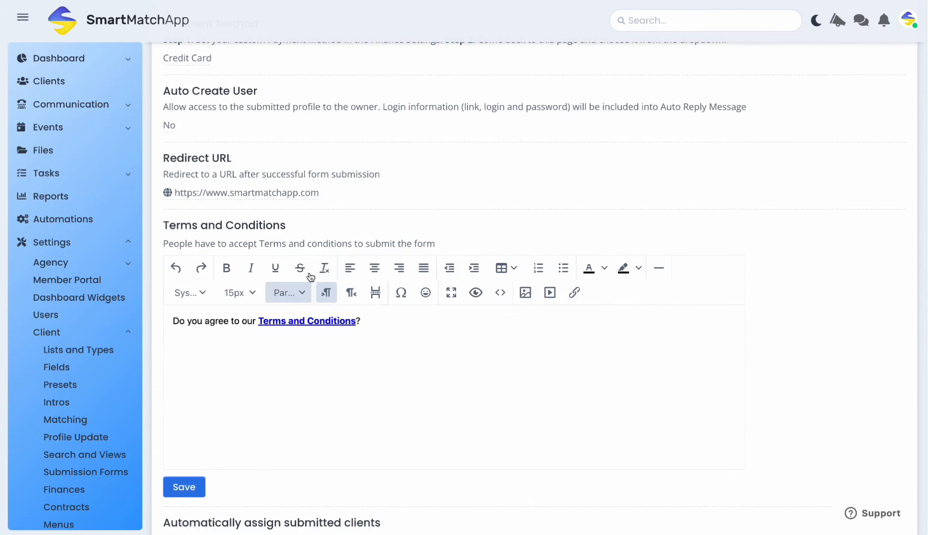
pyautogui.moveTo(154, 93); pyautogui.dragTo(265, 93)
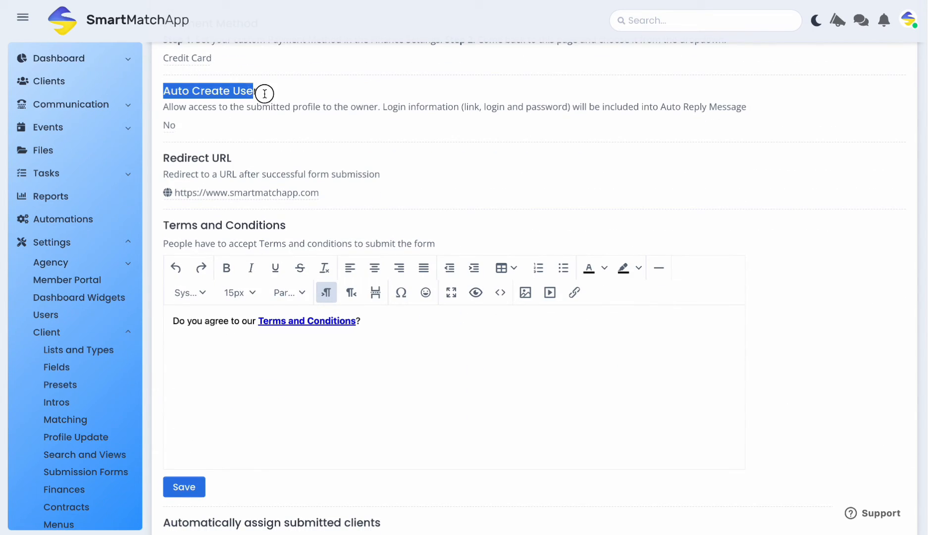
pyautogui.click(303, 94)
pyautogui.click(169, 125)
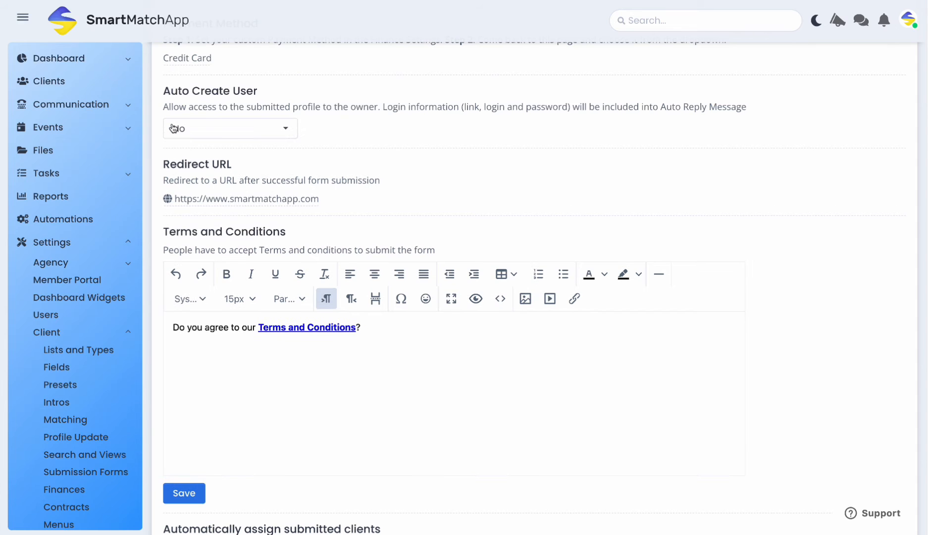
pyautogui.click(174, 129)
pyautogui.click(198, 172)
pyautogui.click(379, 131)
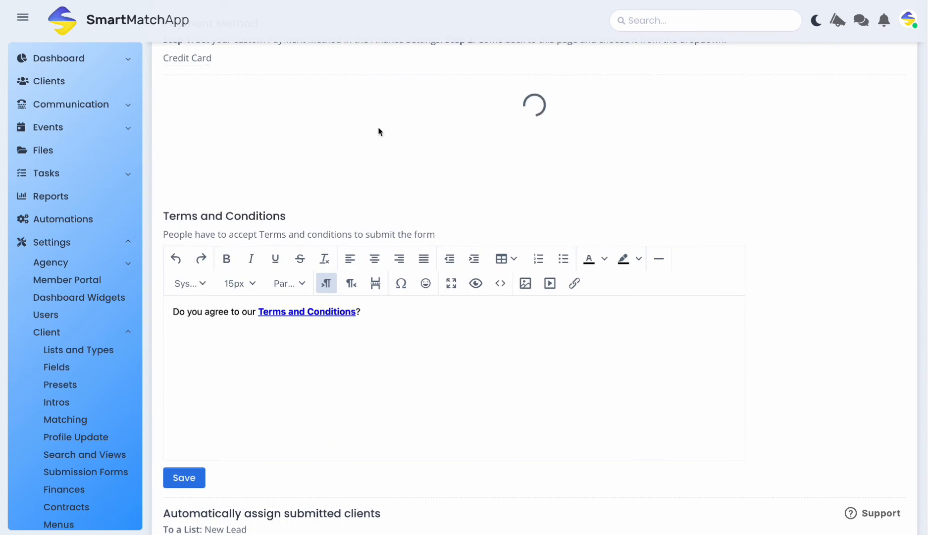
pyautogui.moveTo(381, 104); pyautogui.dragTo(780, 109)
pyautogui.click(780, 108)
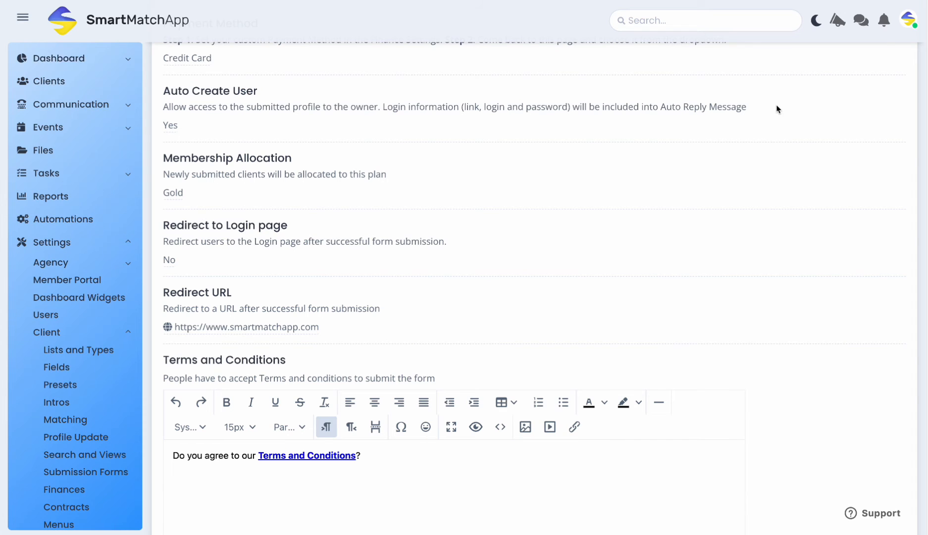
# View the membership plans available under Membership Allocation without changing the selected plan.
pyautogui.click(176, 194)
pyautogui.click(203, 202)
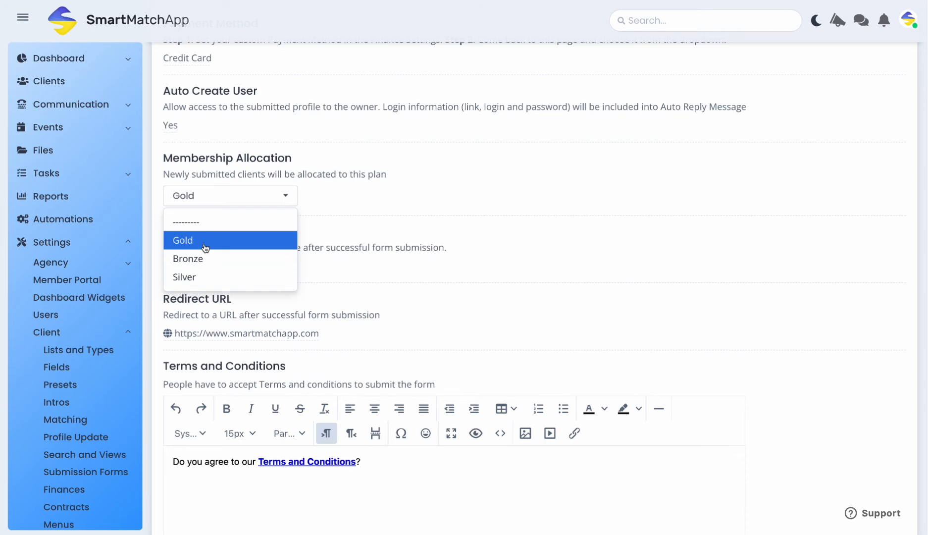
pyautogui.click(403, 173)
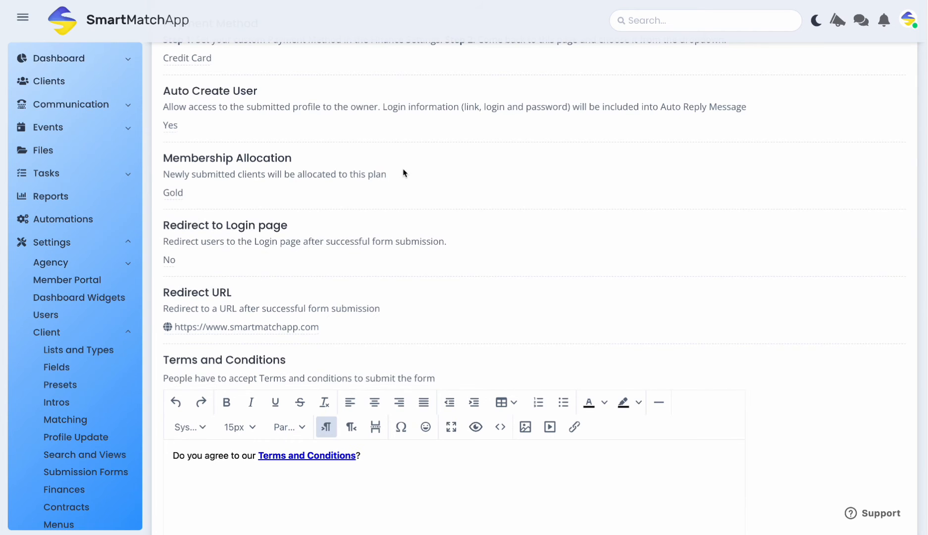
# Review the login page and URL redirect settings and the Terms and Conditions section of the form.
pyautogui.scroll(-1, 403, 173)
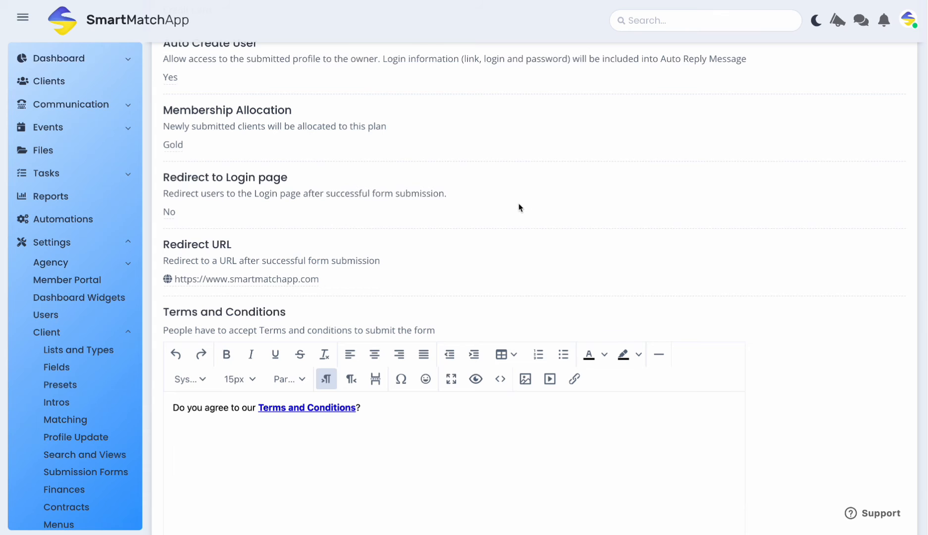
pyautogui.scroll(-1, 523, 207)
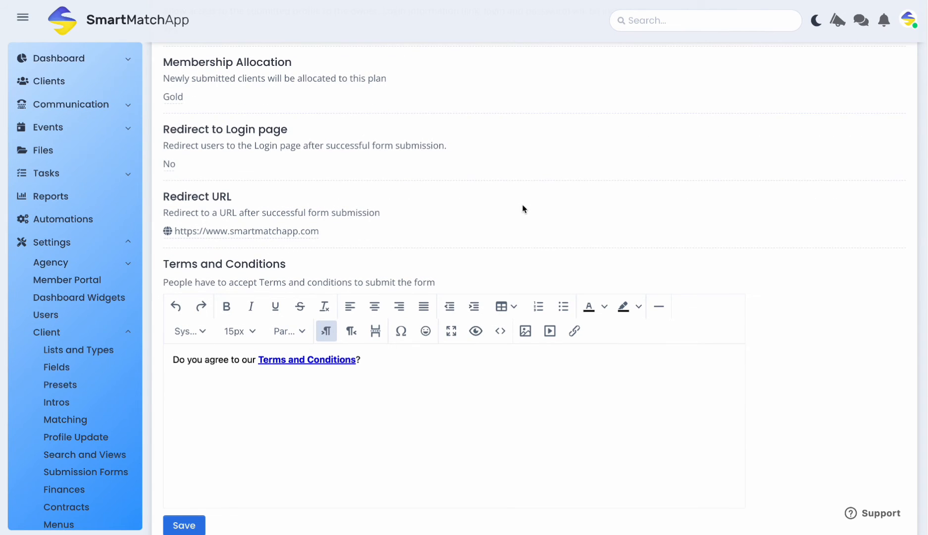
pyautogui.scroll(-2, 476, 240)
pyautogui.moveTo(155, 157); pyautogui.dragTo(313, 157)
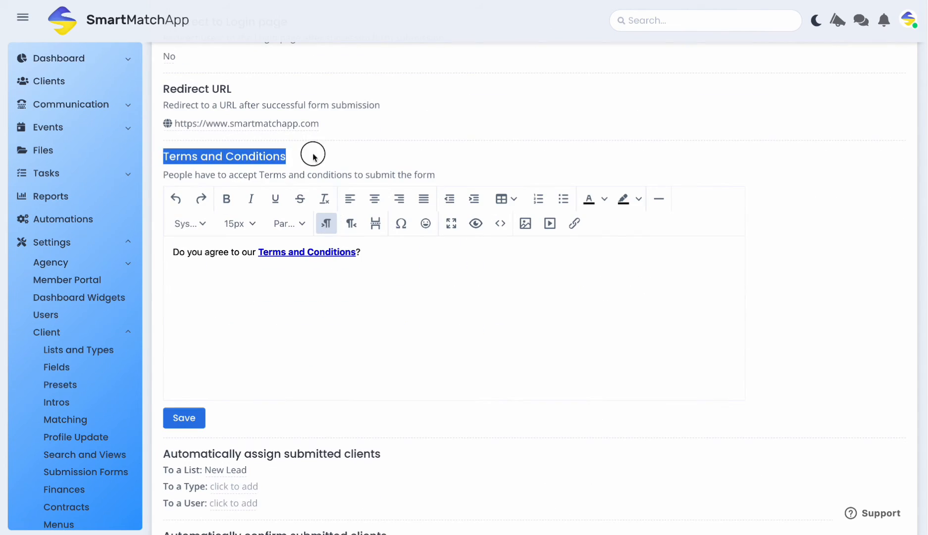
pyautogui.click(372, 158)
pyautogui.scroll(-7, 535, 188)
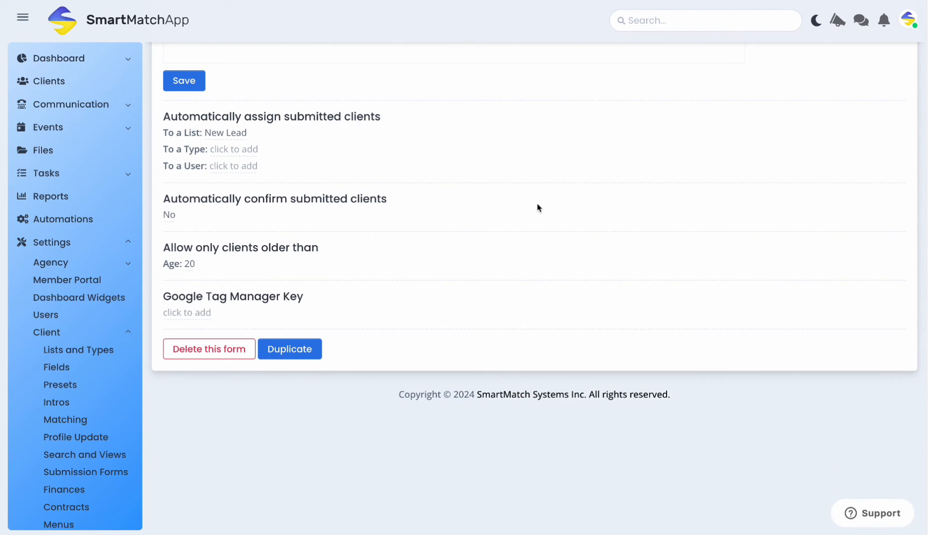
# Review the options that automatically assign submitted clients to a list, type or user.
pyautogui.moveTo(162, 116); pyautogui.dragTo(438, 119)
pyautogui.doubleClick(193, 132)
pyautogui.doubleClick(193, 149)
pyautogui.doubleClick(194, 166)
pyautogui.click(359, 160)
# Review the automatic client confirmation, minimum client age and Google Tag Manager Key settings.
pyautogui.moveTo(161, 196); pyautogui.dragTo(416, 199)
pyautogui.click(416, 199)
pyautogui.moveTo(156, 245); pyautogui.dragTo(348, 254)
pyautogui.click(387, 252)
pyautogui.moveTo(148, 291); pyautogui.dragTo(366, 297)
pyautogui.click(368, 300)
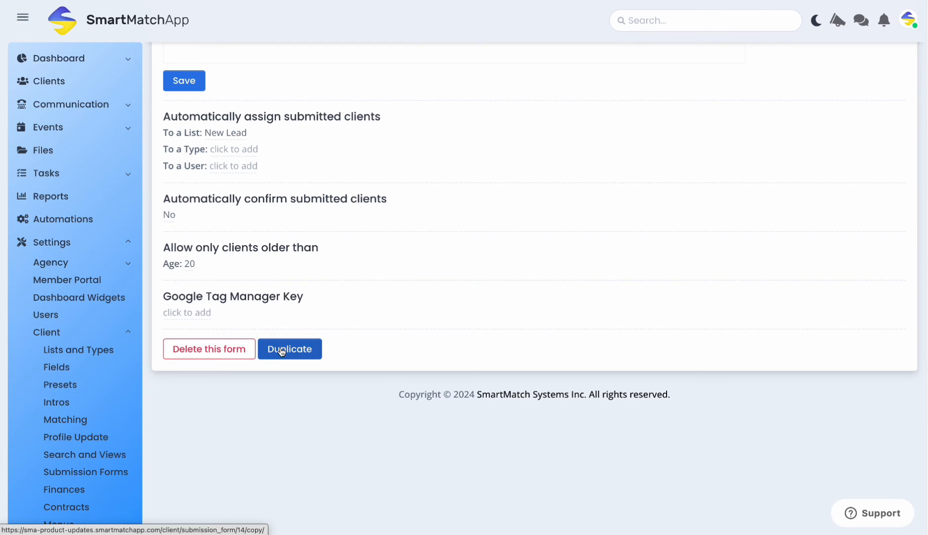
# Open the field settings of the Join Our Database! form.
pyautogui.scroll(20, 372, 345)
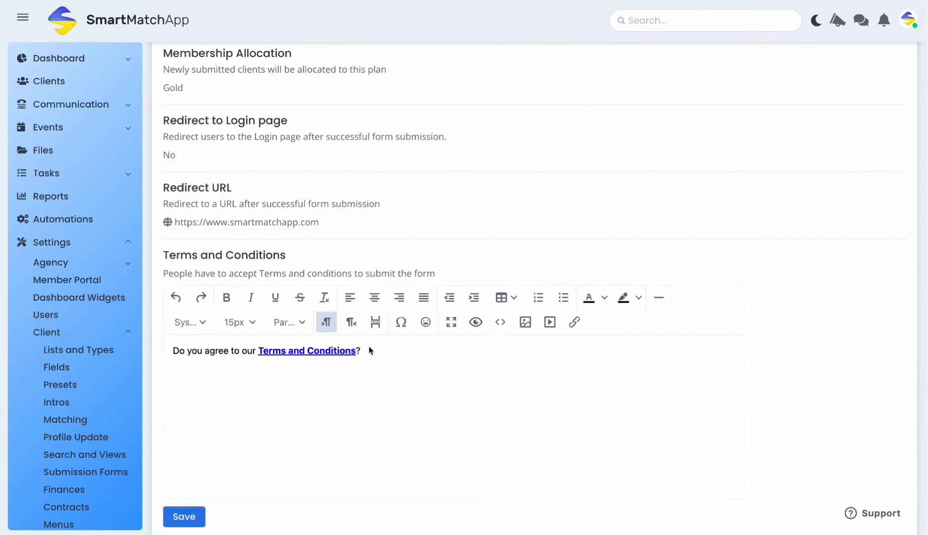
pyautogui.scroll(1, 369, 351)
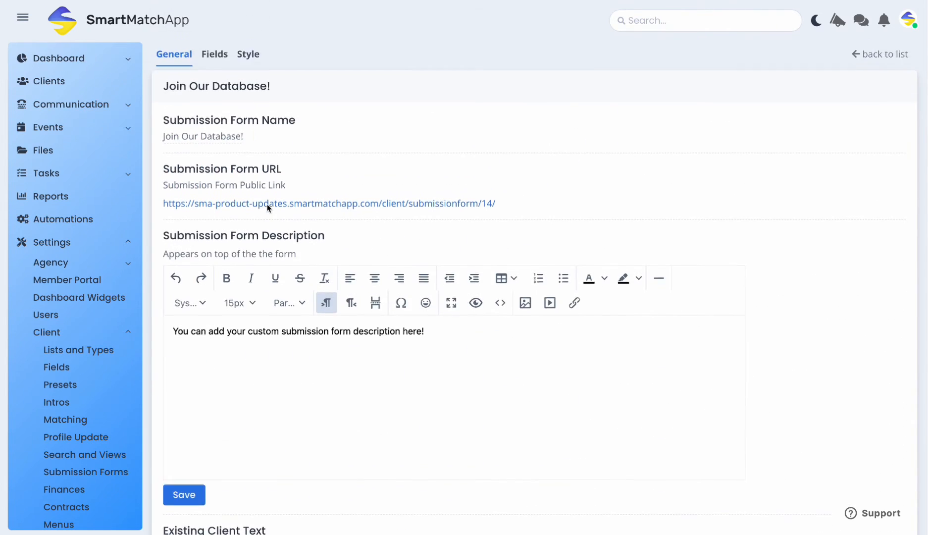
pyautogui.click(221, 55)
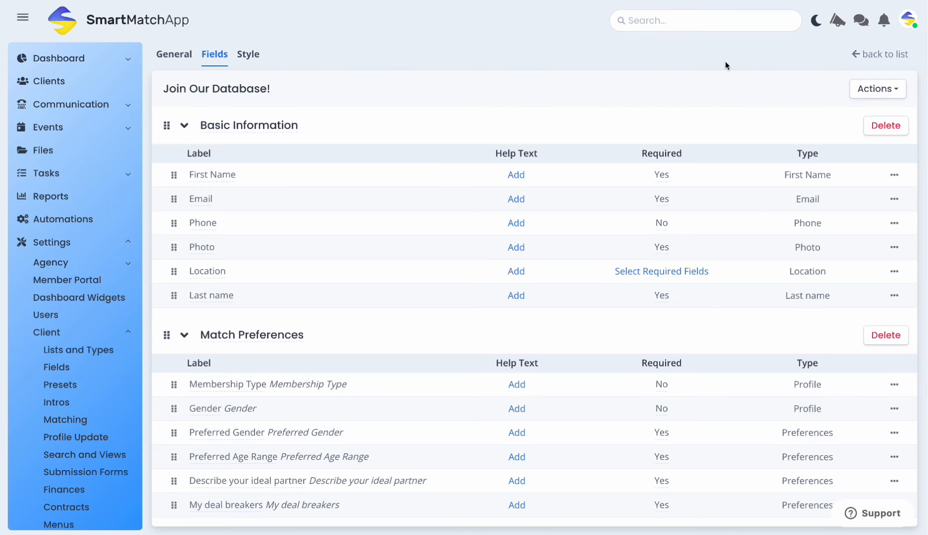
# Add the Job Title profile field to the form's Basic Information group.
pyautogui.click(864, 89)
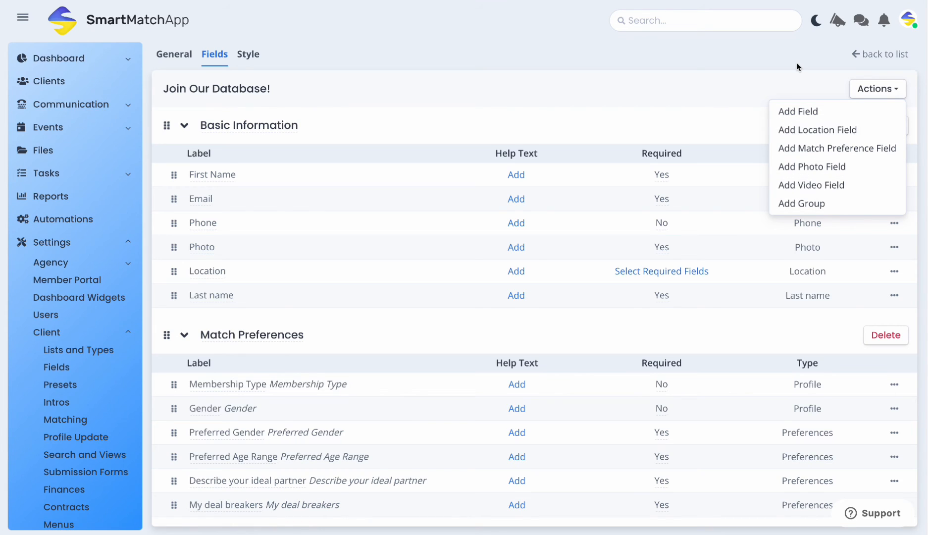
pyautogui.click(822, 112)
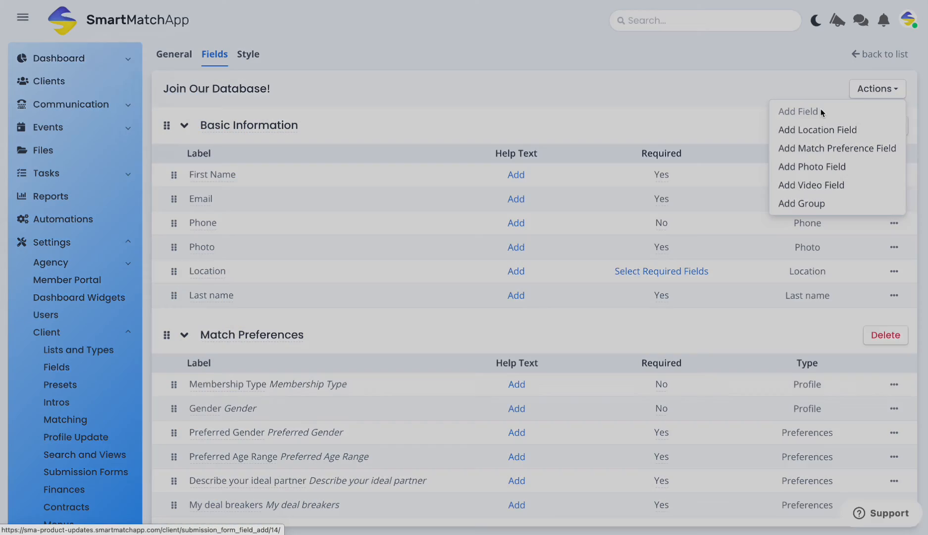
pyautogui.click(405, 98)
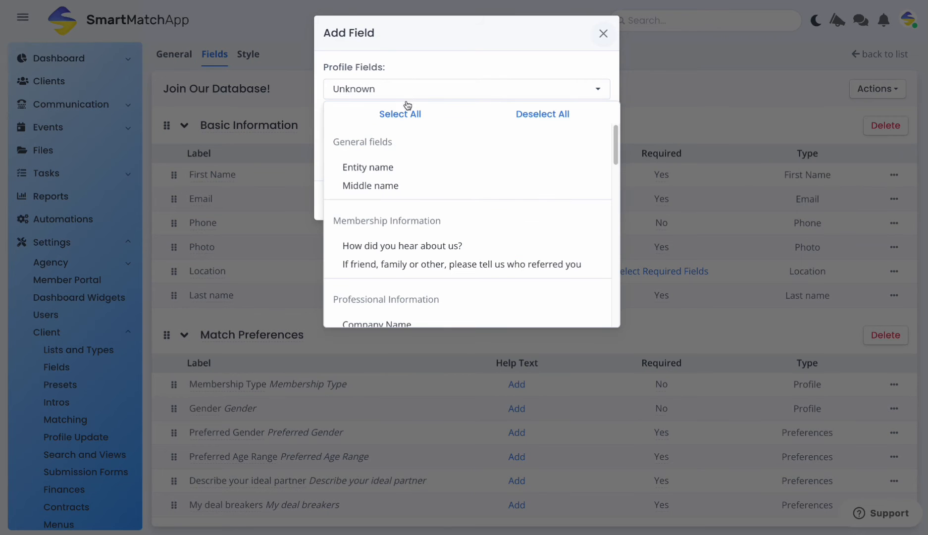
pyautogui.scroll(-4, 401, 255)
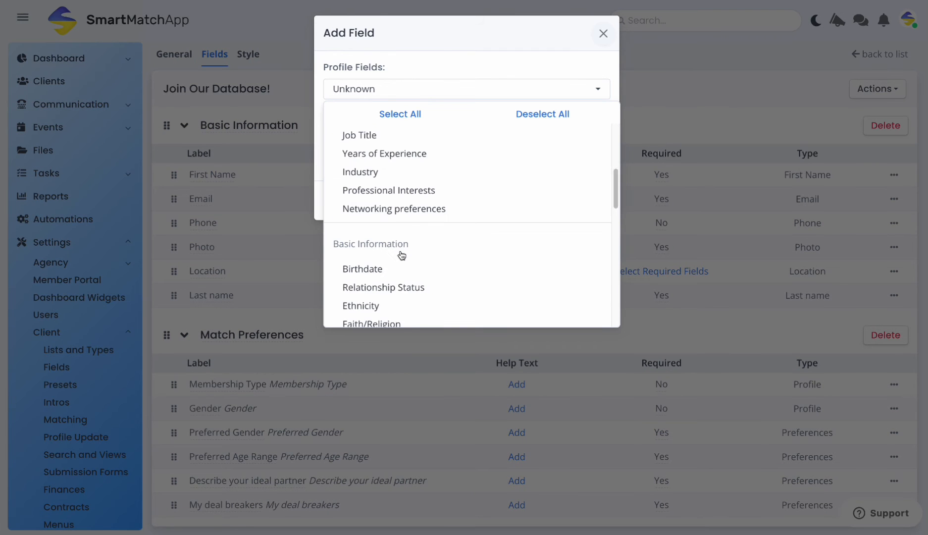
pyautogui.click(415, 135)
pyautogui.click(460, 66)
pyautogui.click(451, 131)
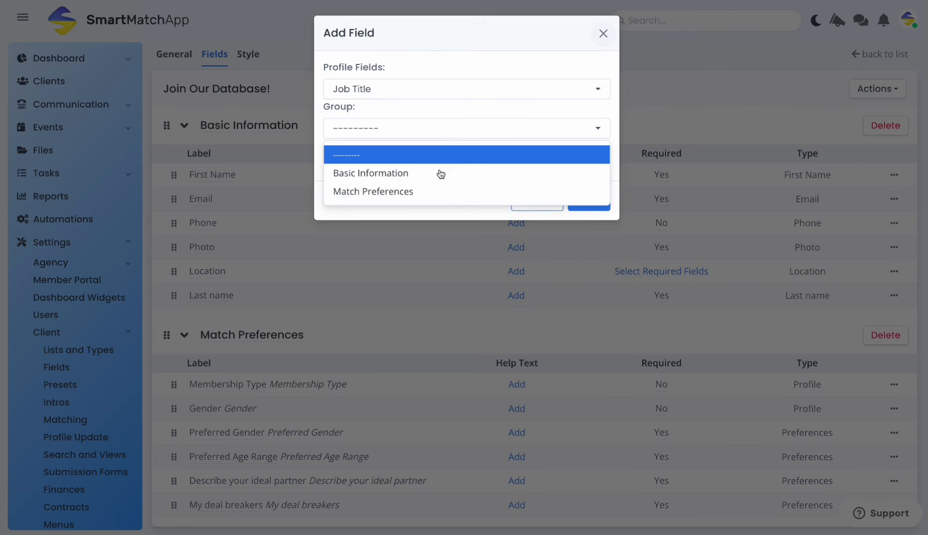
pyautogui.click(433, 173)
pyautogui.click(590, 200)
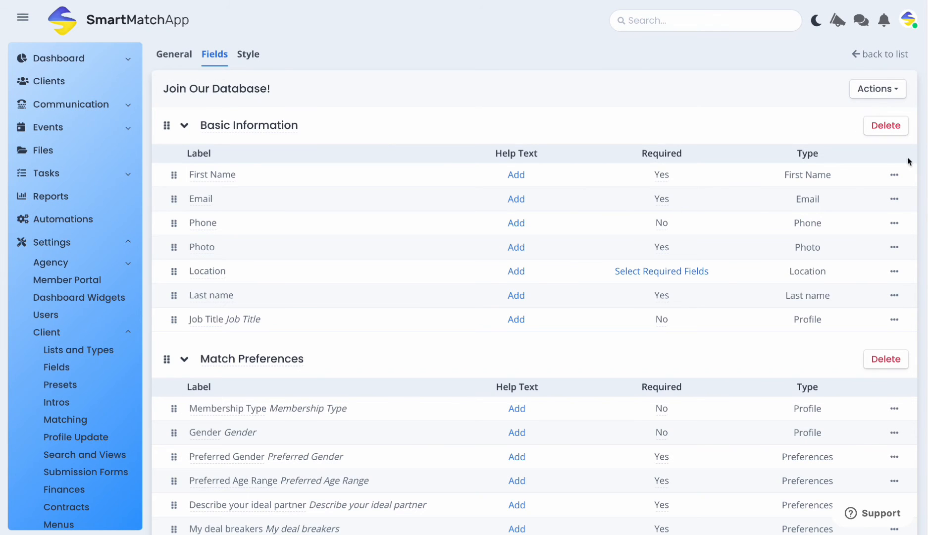
# View the match preference fields that can be added to the form, and close the dialog without adding any.
pyautogui.click(891, 90)
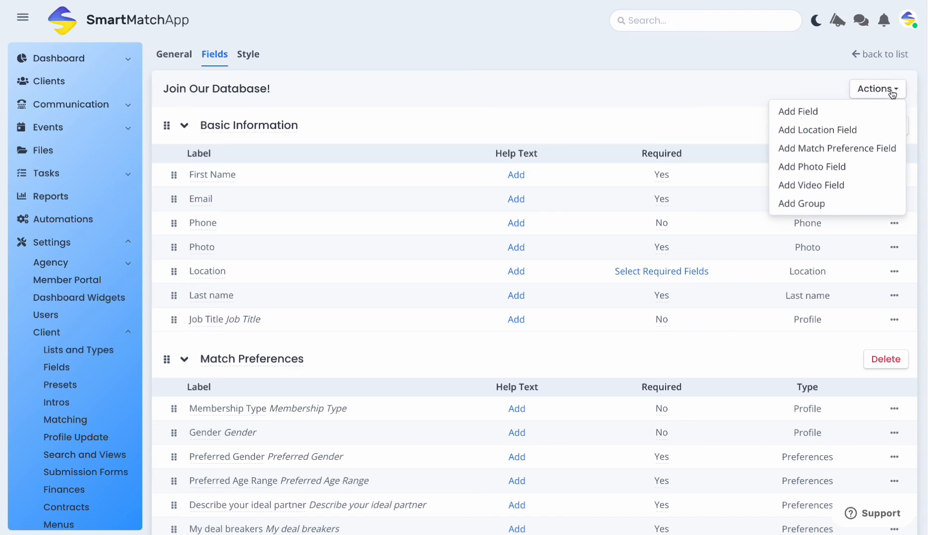
pyautogui.click(838, 144)
pyautogui.click(547, 90)
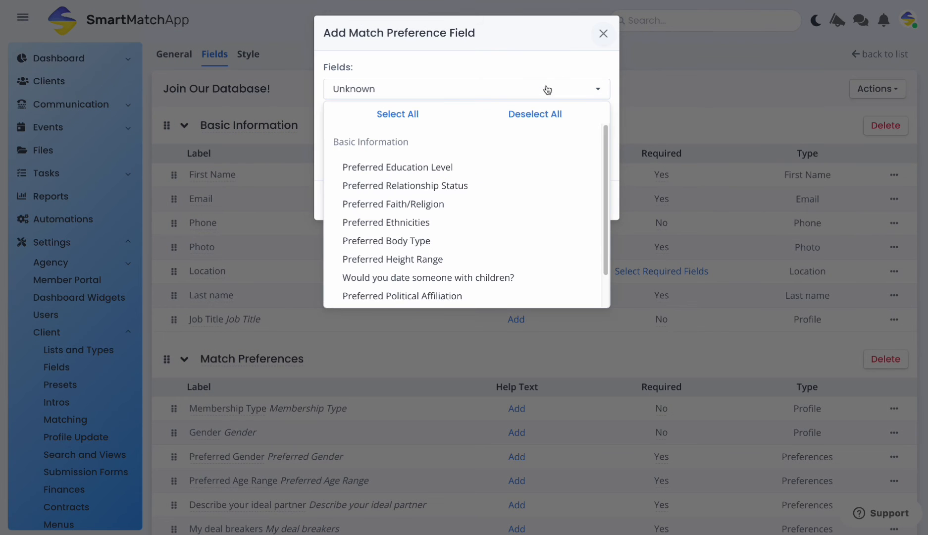
pyautogui.click(602, 35)
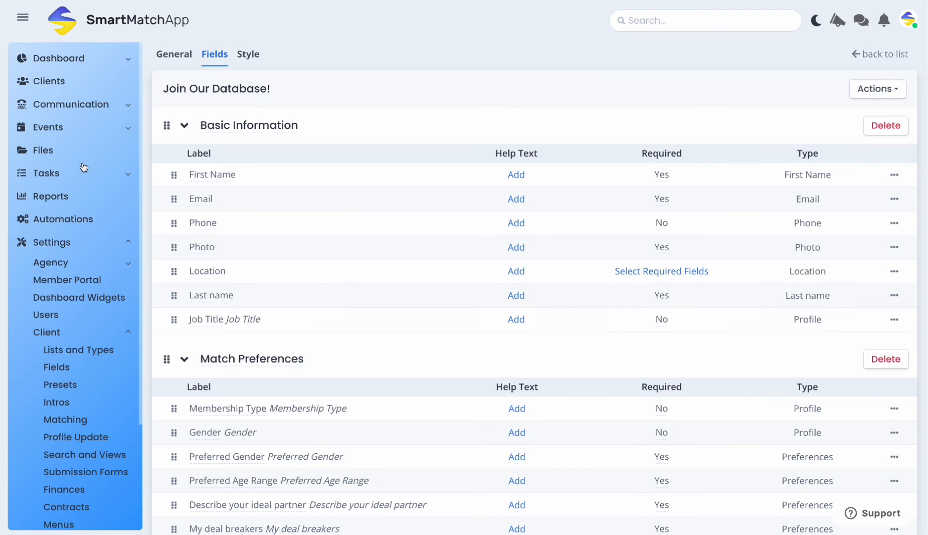
# Check the First Name field's help text editor and its Required options without changing anything.
pyautogui.moveTo(174, 174)
pyautogui.mouseDown()
pyautogui.moveTo(174, 220)
pyautogui.moveTo(175, 173)
pyautogui.mouseUp()
pyautogui.click(515, 175)
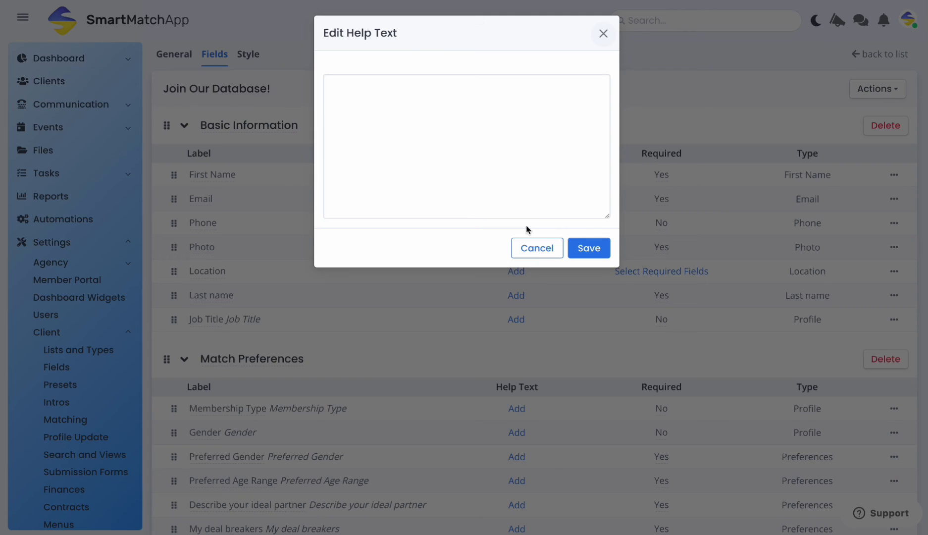
pyautogui.click(539, 246)
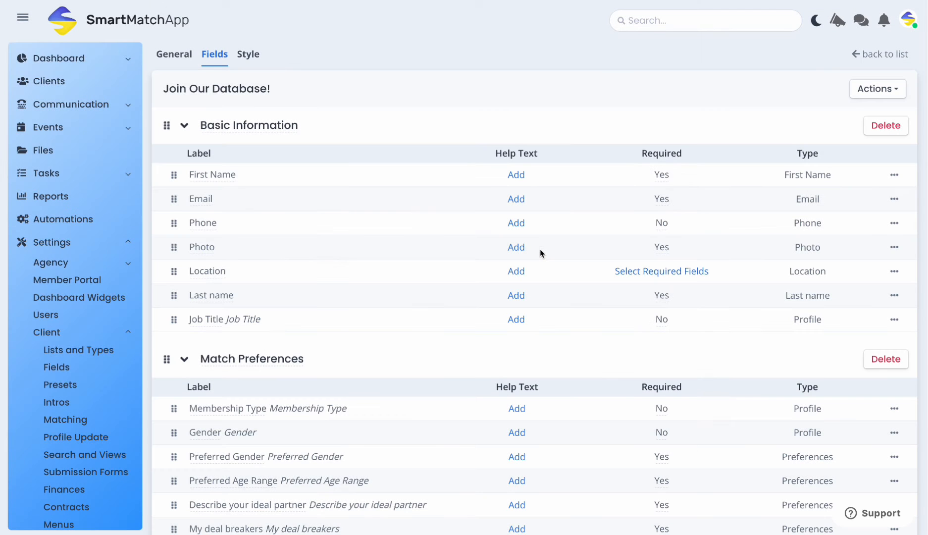
pyautogui.click(667, 180)
pyautogui.click(667, 181)
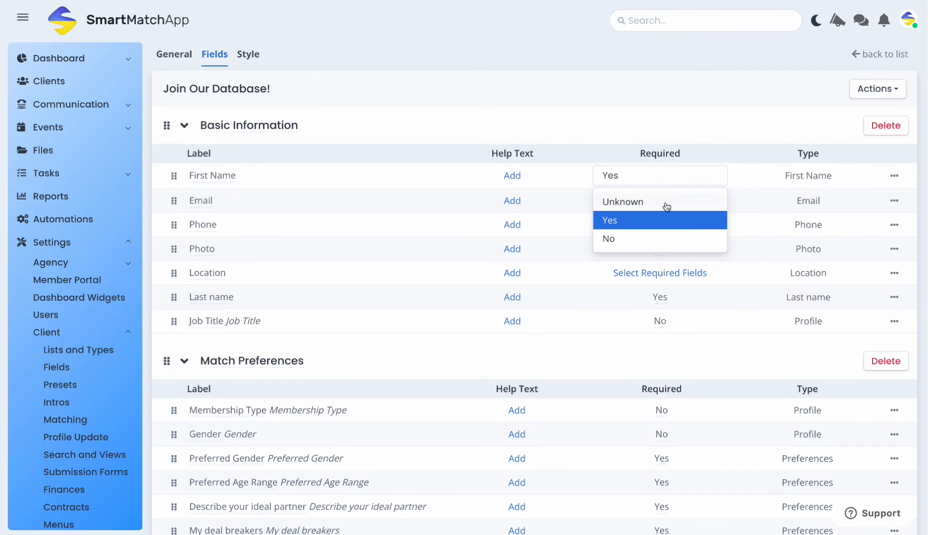
pyautogui.click(691, 139)
# Review the First Name field's type and its available Change Group and Delete actions.
pyautogui.moveTo(780, 174); pyautogui.dragTo(838, 177)
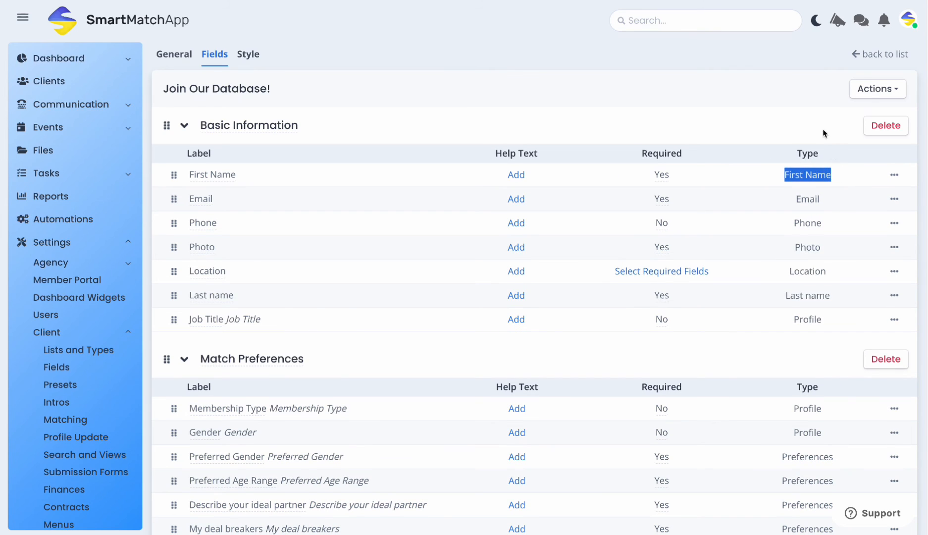
pyautogui.click(823, 133)
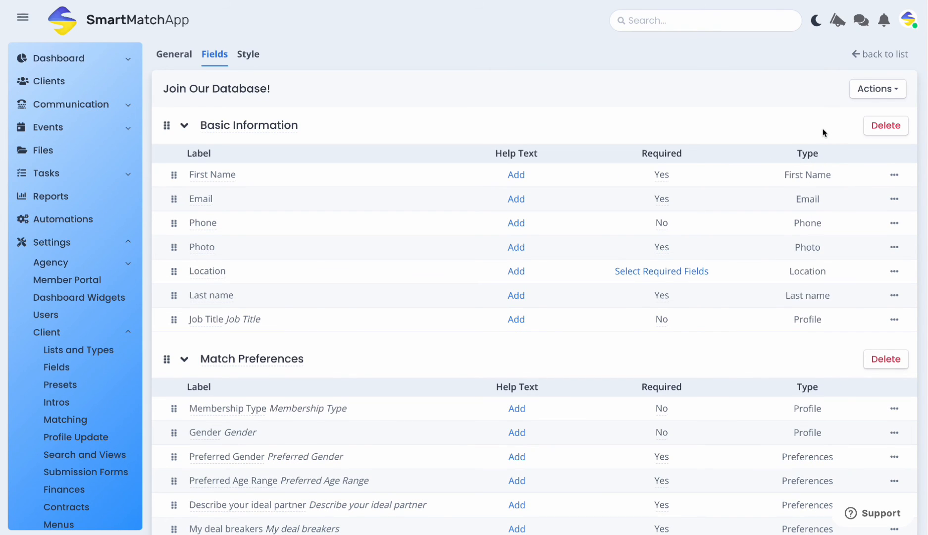
pyautogui.click(894, 175)
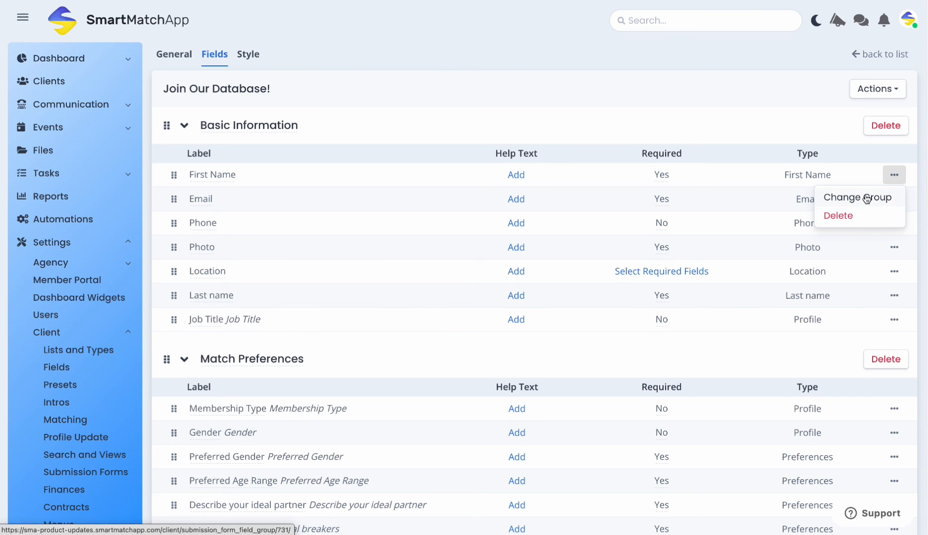
pyautogui.click(824, 131)
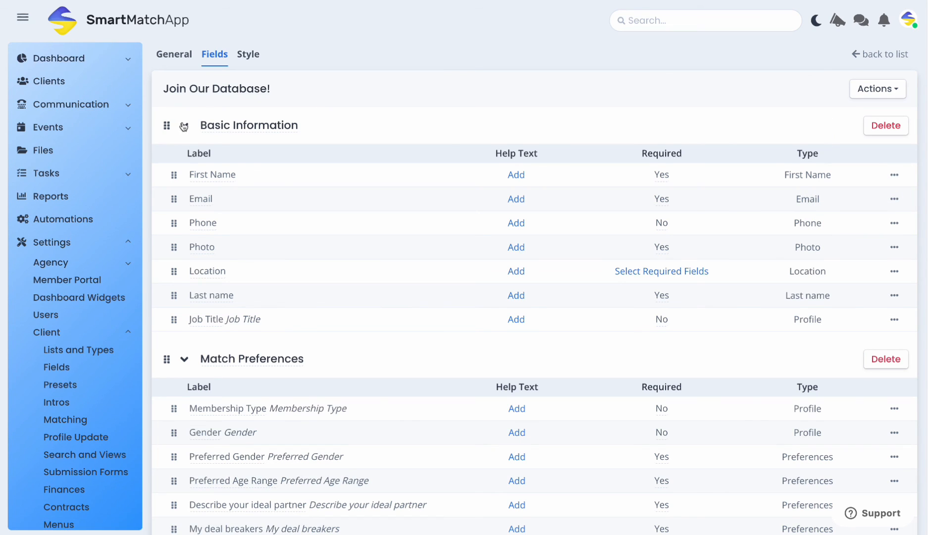
# Move the Basic Information group below Match Preferences, and restore the original group order.
pyautogui.moveTo(168, 125); pyautogui.dragTo(177, 387)
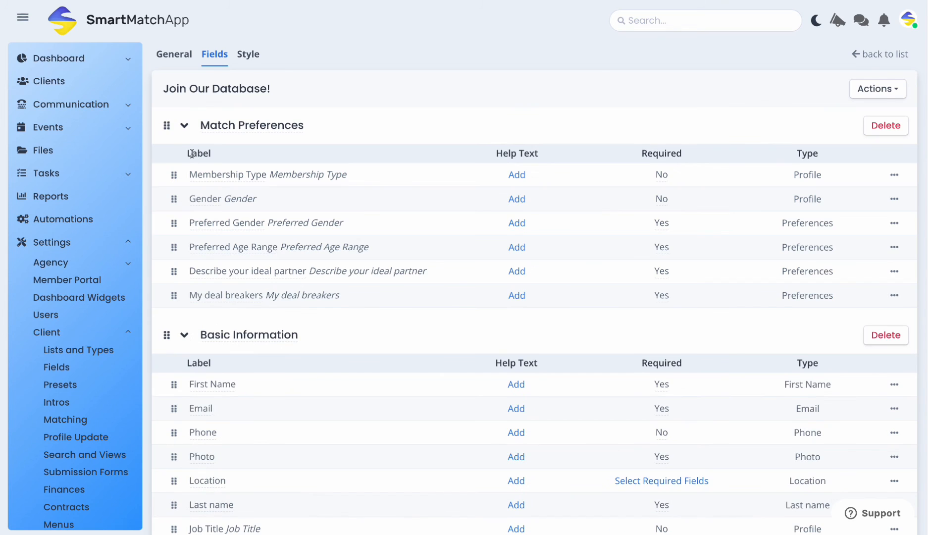
pyautogui.moveTo(166, 121); pyautogui.dragTo(172, 356)
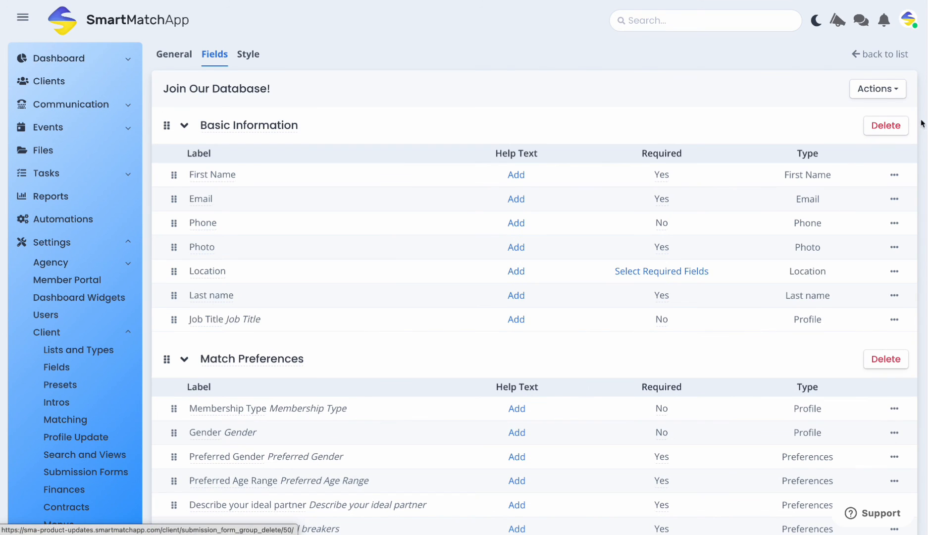
# Open the form's style settings and examine the Submission Form Styles (CSS) code.
pyautogui.click(258, 61)
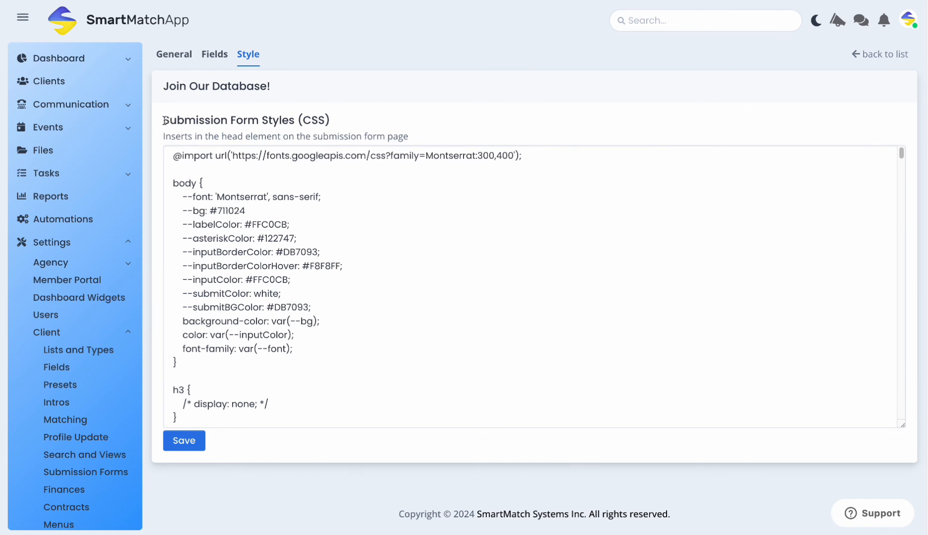
pyautogui.moveTo(164, 120); pyautogui.dragTo(390, 128)
pyautogui.click(396, 125)
pyautogui.scroll(-15, 280, 170)
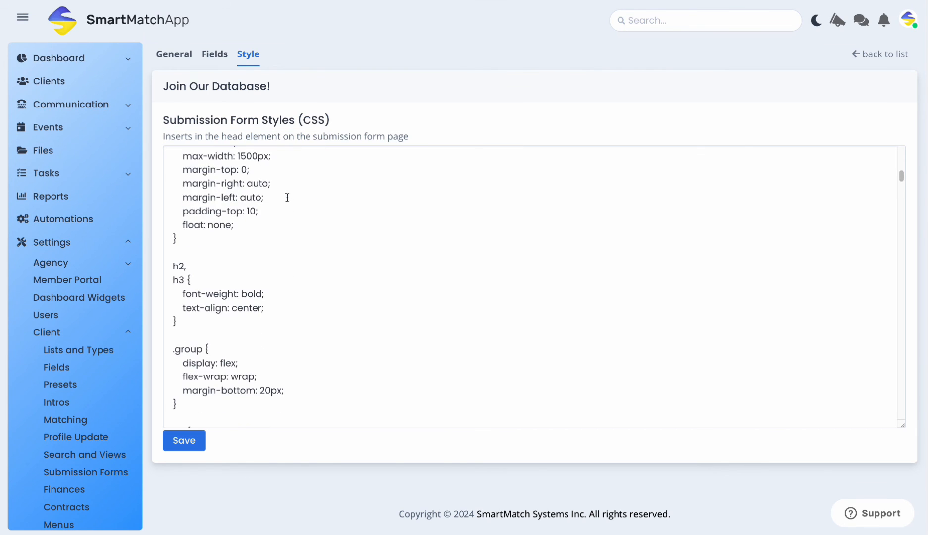
# Review the remaining Submission Form Styles (CSS) rules, including the responsive max-width: 767px section, and save the styles.
pyautogui.scroll(-5, 287, 197)
pyautogui.scroll(-20, 287, 197)
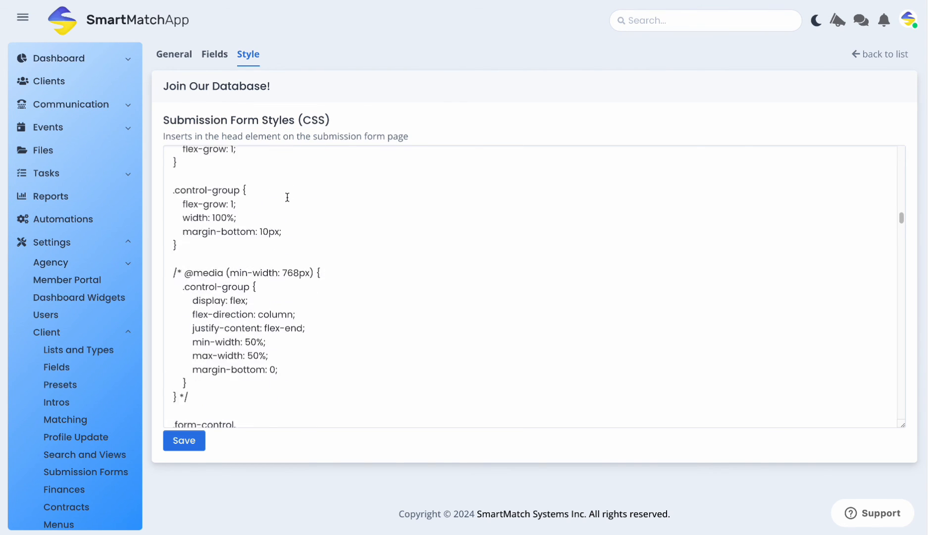
pyautogui.scroll(-20, 287, 197)
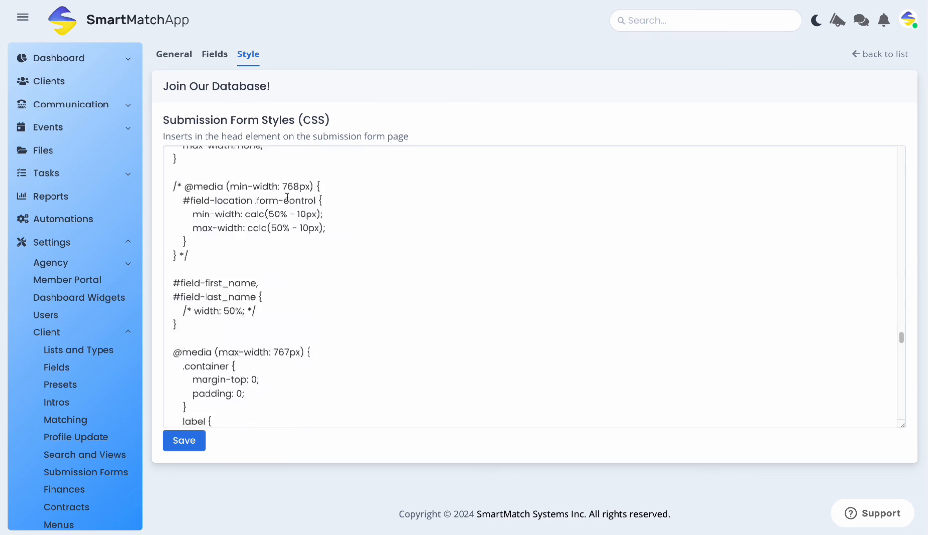
pyautogui.scroll(8, 287, 197)
pyautogui.scroll(20, 287, 197)
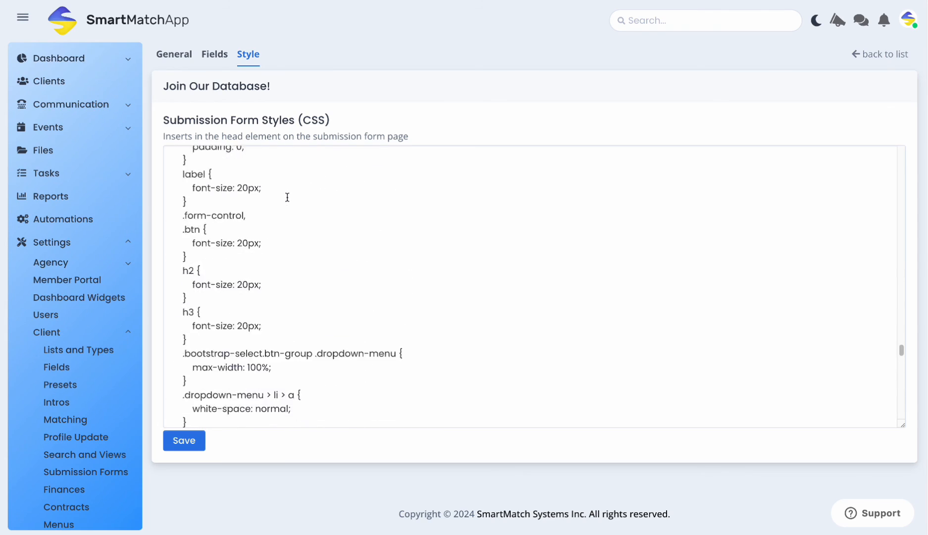
pyautogui.scroll(15, 287, 194)
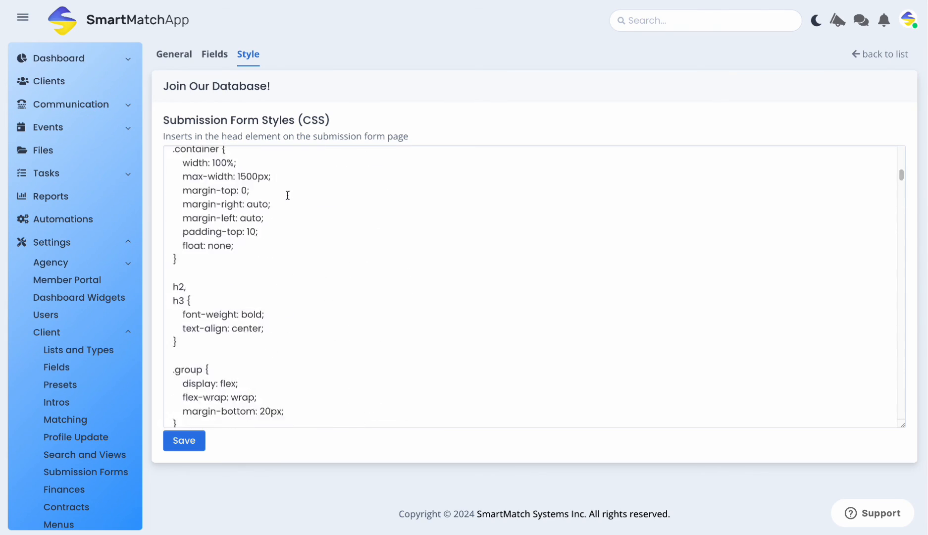
pyautogui.click(184, 440)
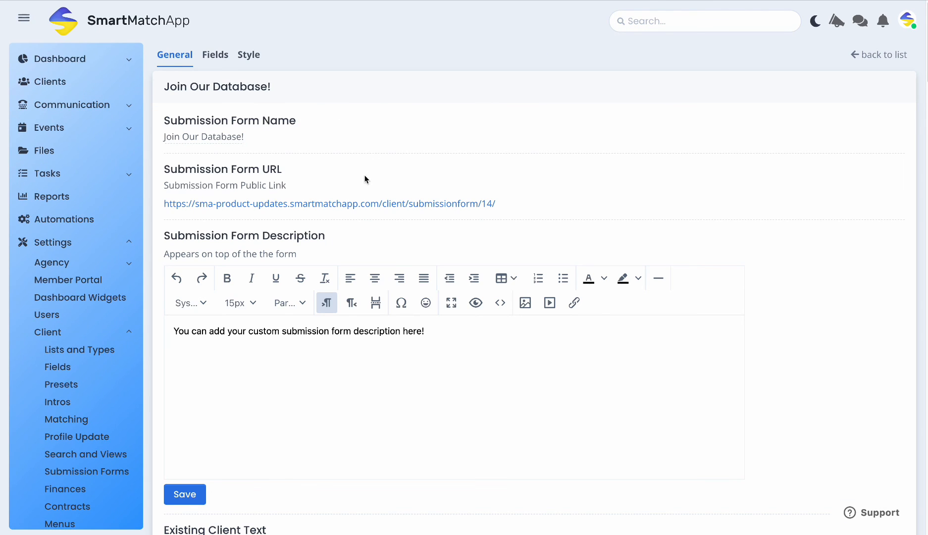
# Open the submission form's public link from the general settings and examine the live form's Basic Information and Match Preferences fields.
pyautogui.click(355, 204)
pyautogui.scroll(-7, 751, 149)
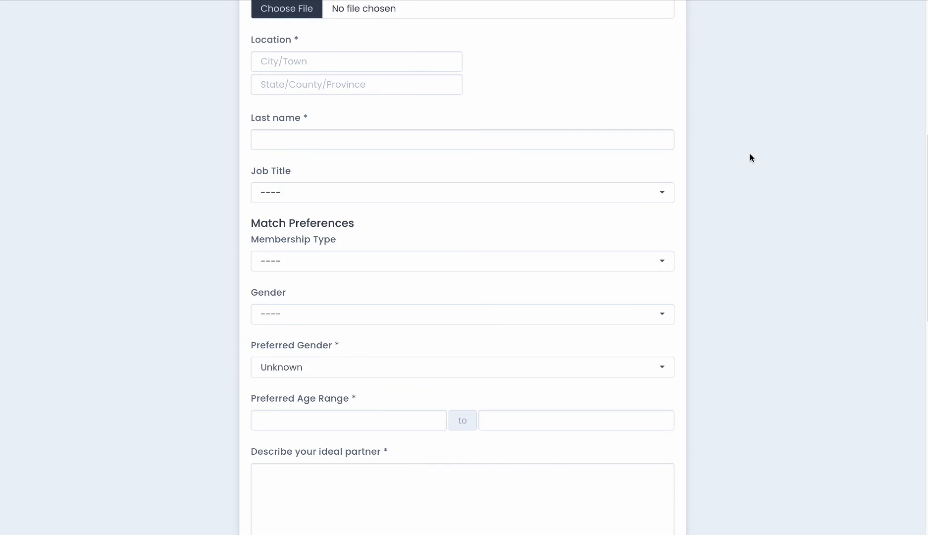
pyautogui.scroll(-12, 750, 157)
pyautogui.scroll(7, 751, 157)
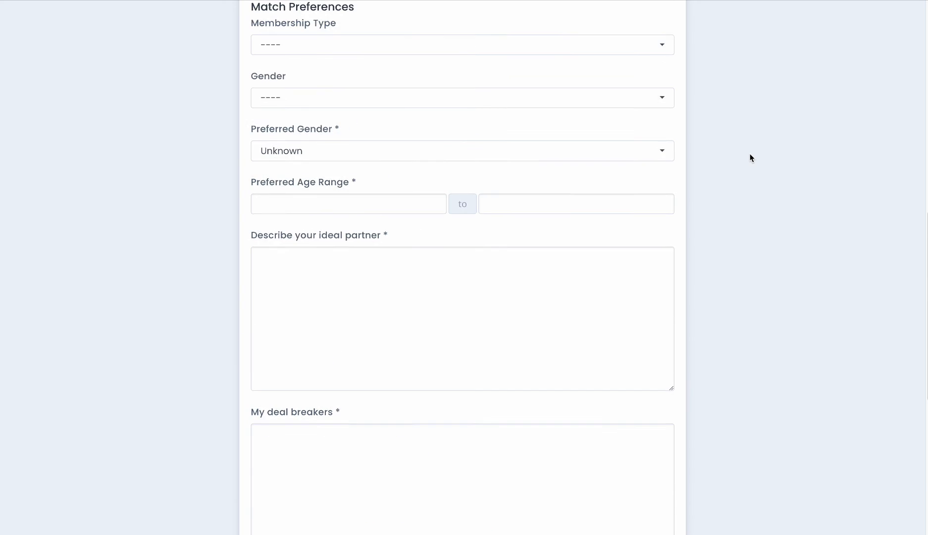
pyautogui.scroll(10, 749, 157)
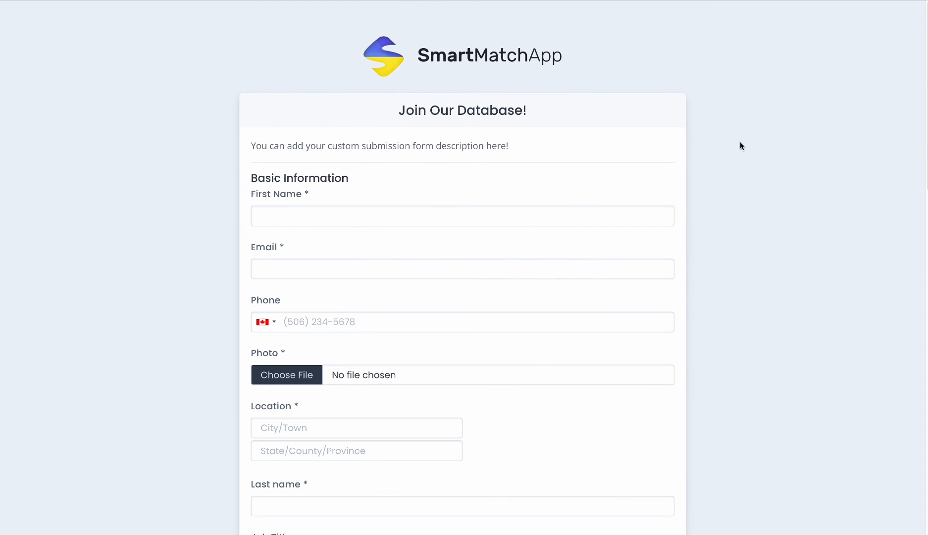